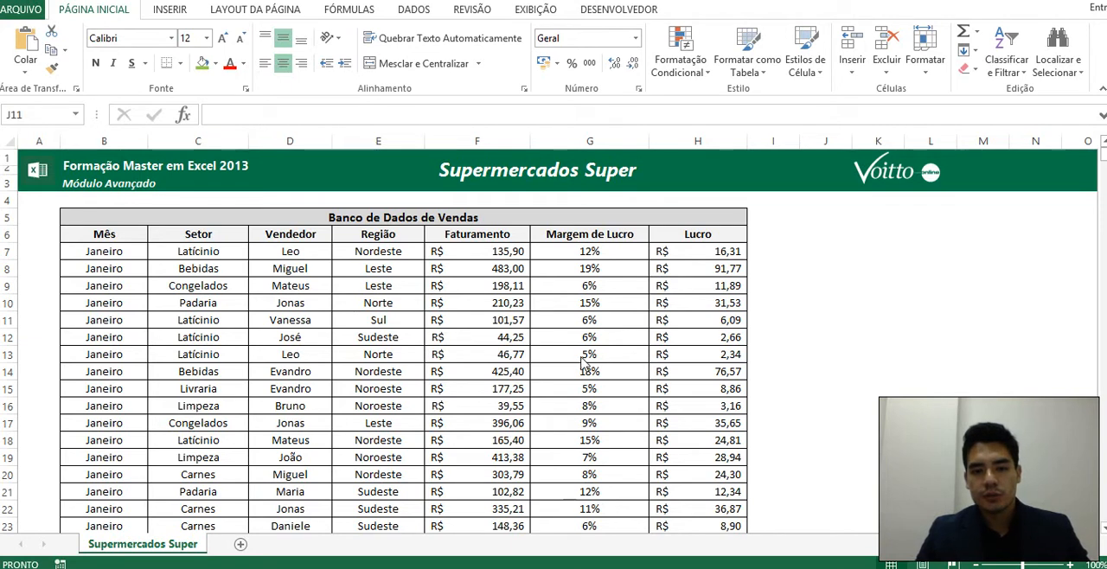
# Review the sales database's column headers from Mês to Lucro and its records down to the first Fevereiro rows.
pyautogui.click(567, 353)
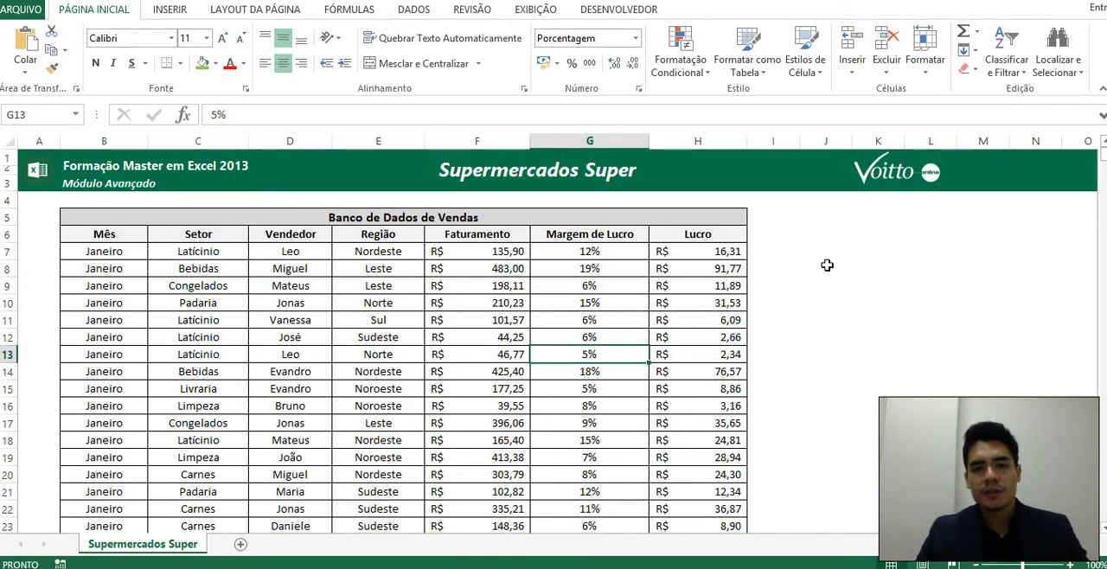
pyautogui.click(354, 298)
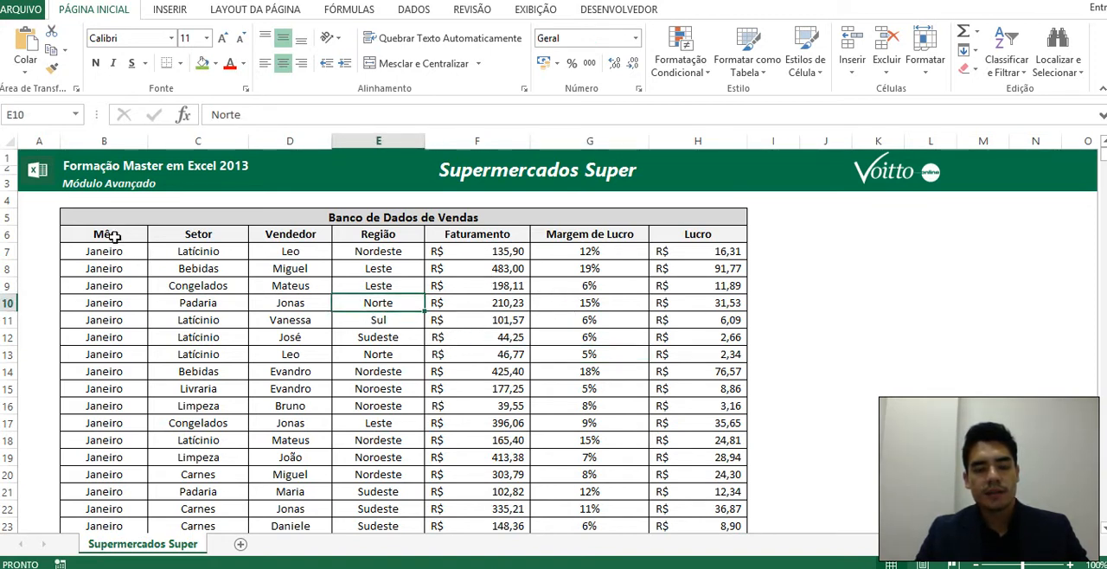
pyautogui.click(113, 236)
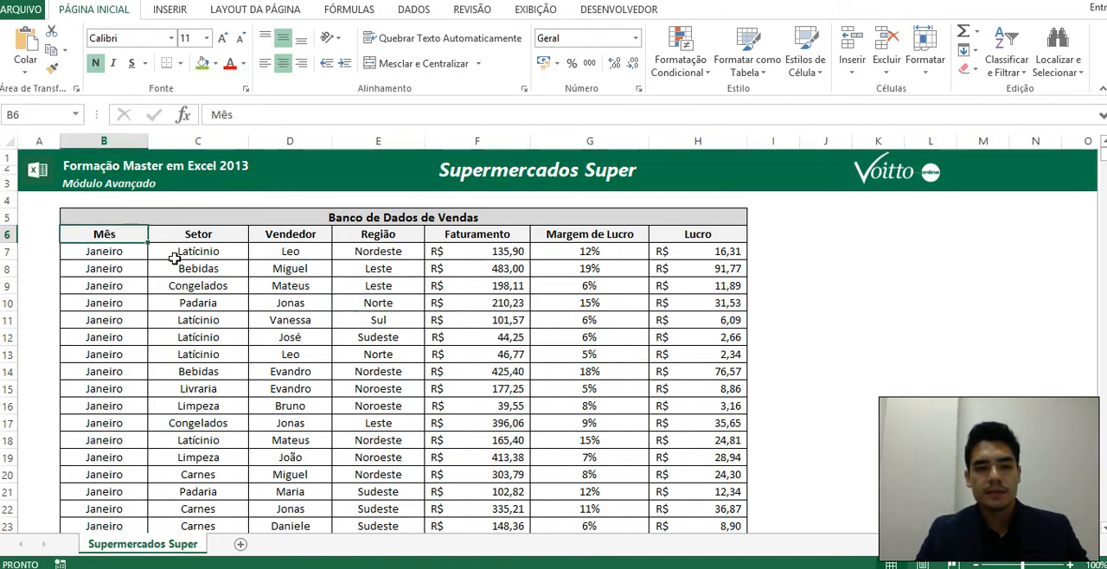
pyautogui.click(214, 232)
pyautogui.click(292, 235)
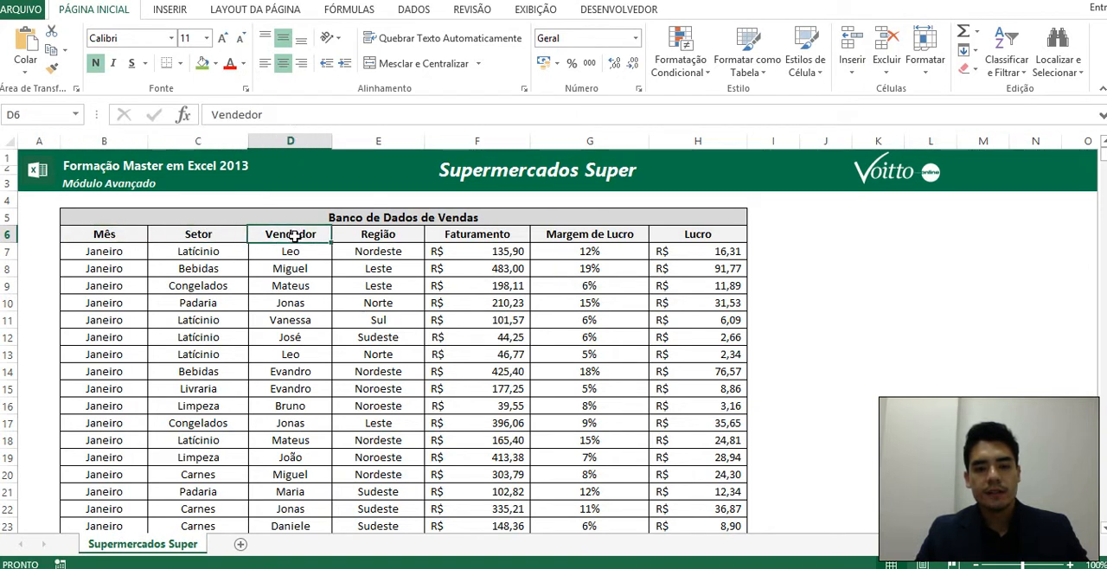
pyautogui.click(403, 243)
pyautogui.click(500, 238)
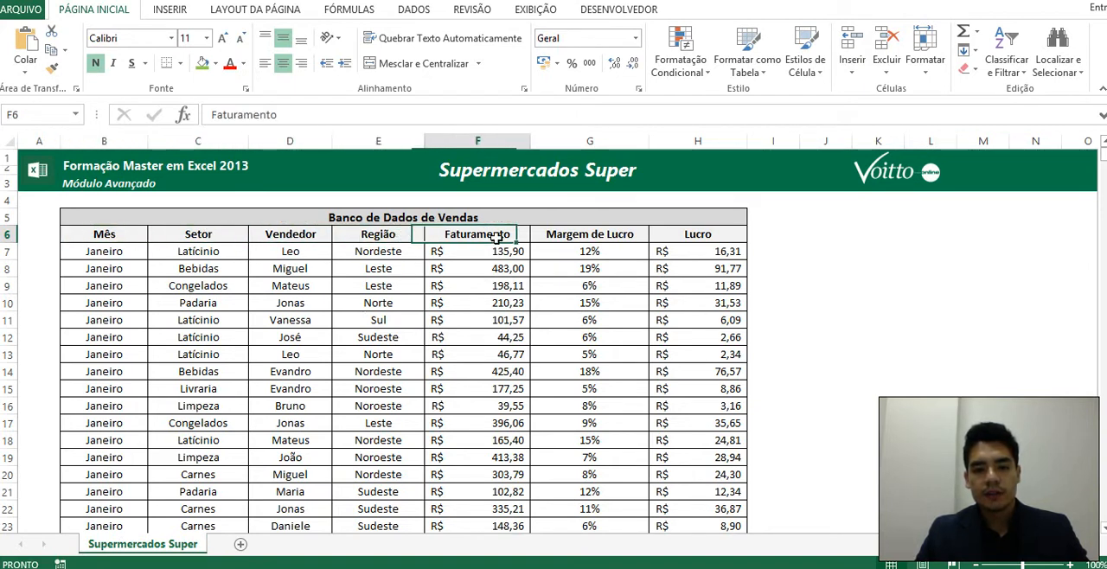
pyautogui.click(595, 238)
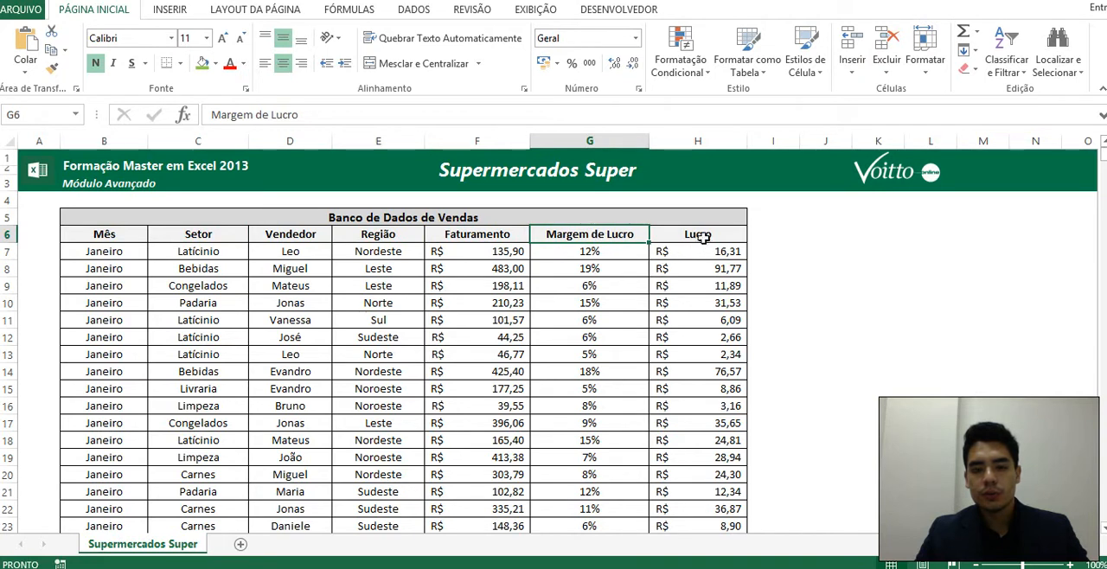
pyautogui.click(704, 229)
pyautogui.click(848, 318)
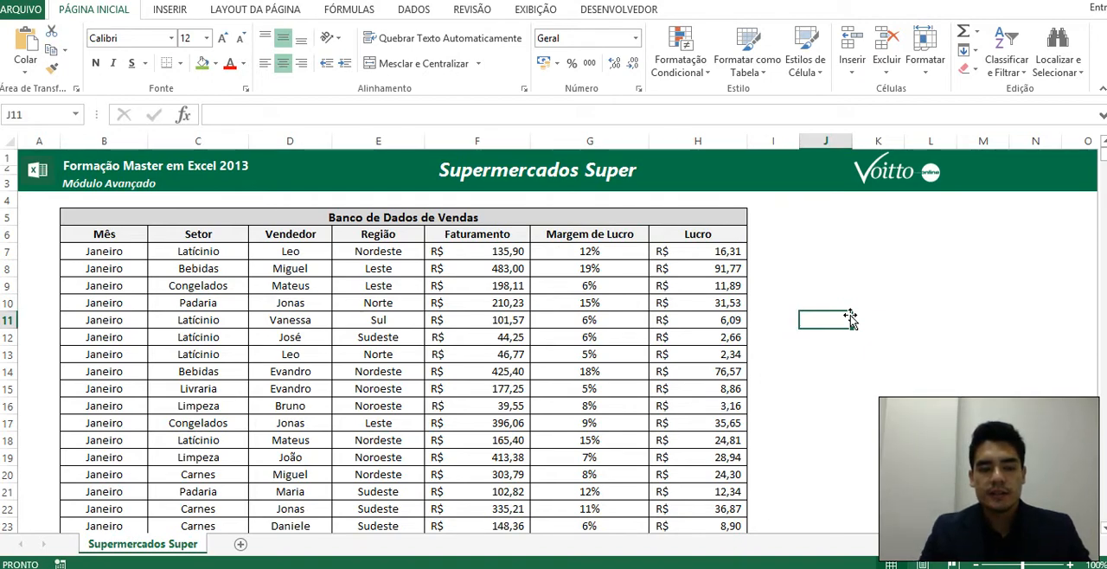
pyautogui.scroll(-15, 436, 275)
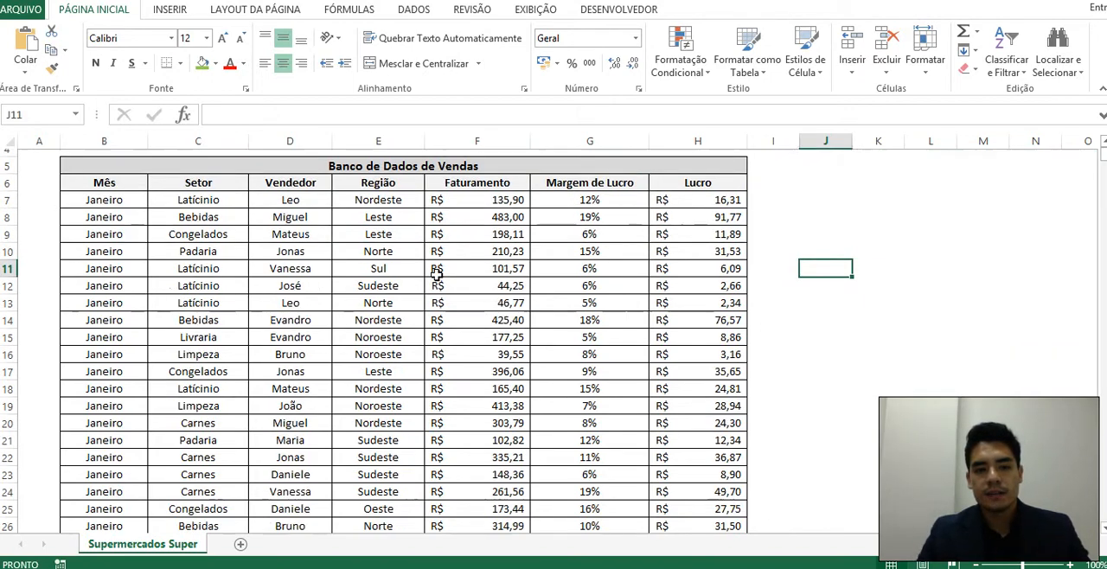
pyautogui.scroll(-20, 437, 275)
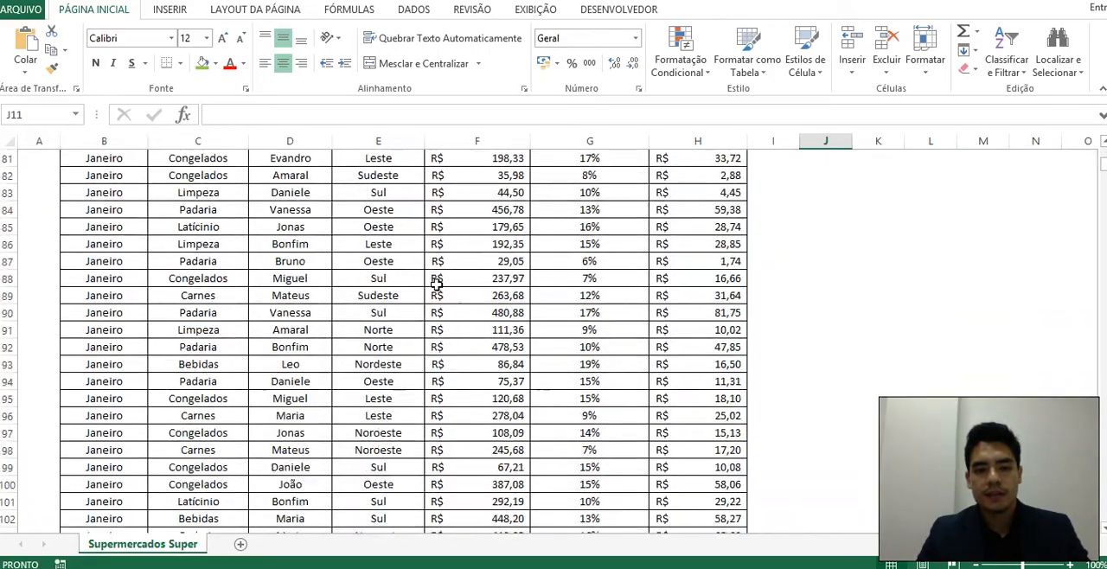
pyautogui.scroll(-20, 436, 283)
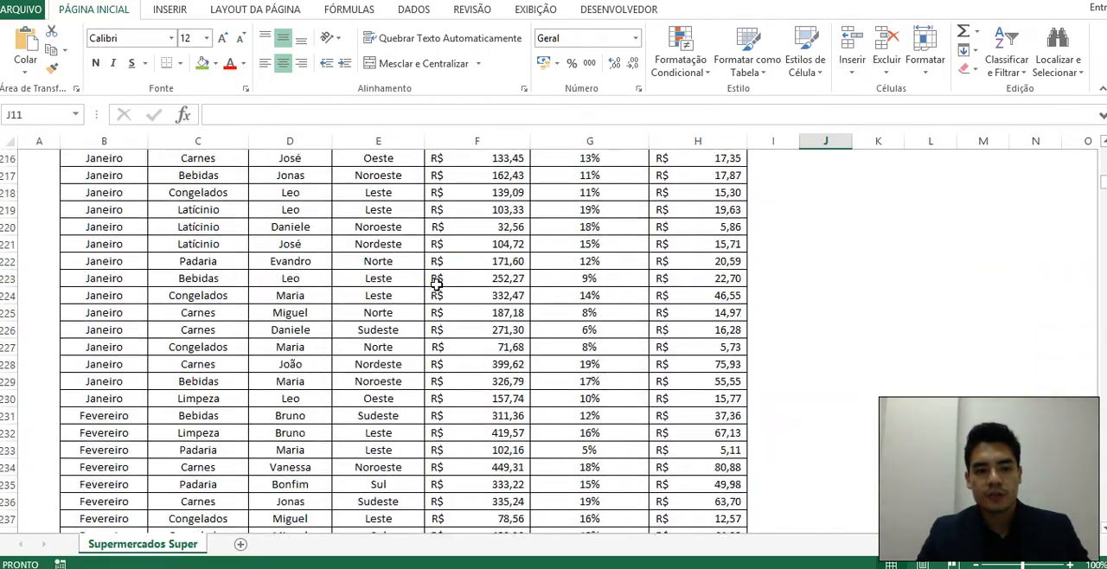
pyautogui.scroll(20, 437, 284)
pyautogui.scroll(20, 437, 283)
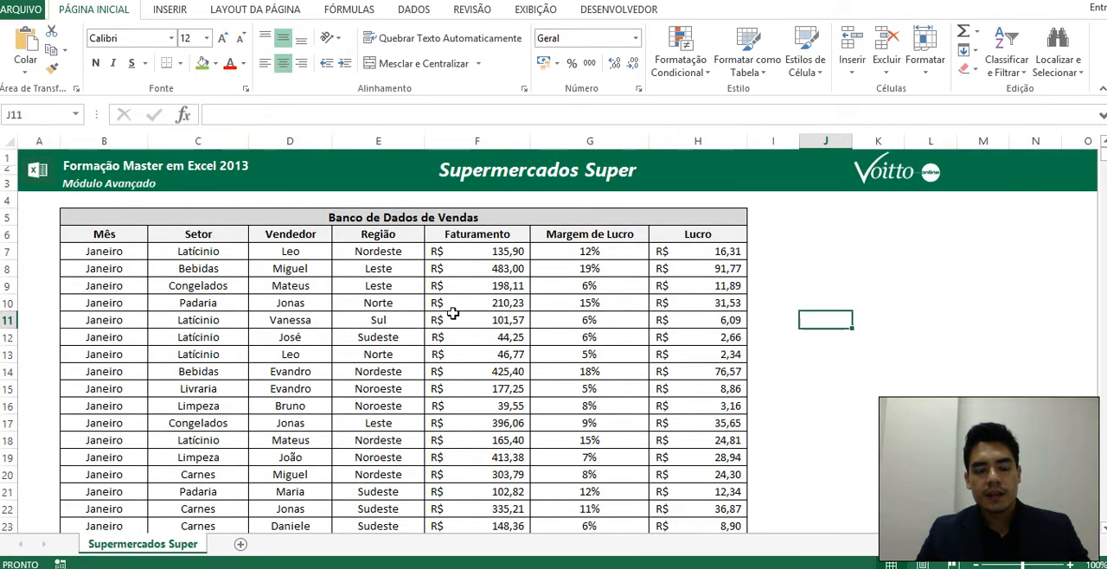
pyautogui.click(501, 344)
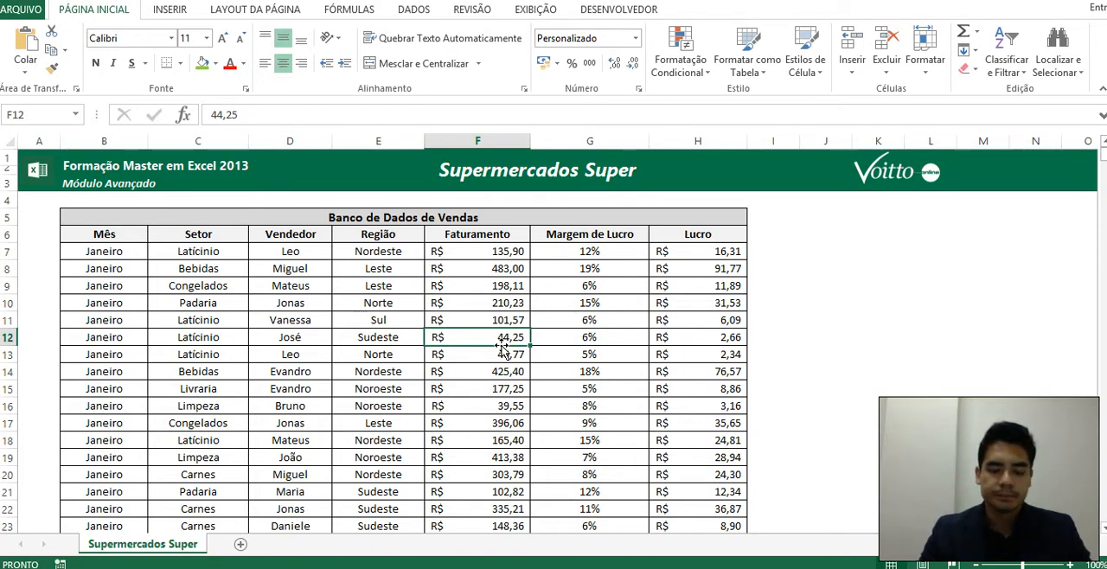
pyautogui.click(827, 300)
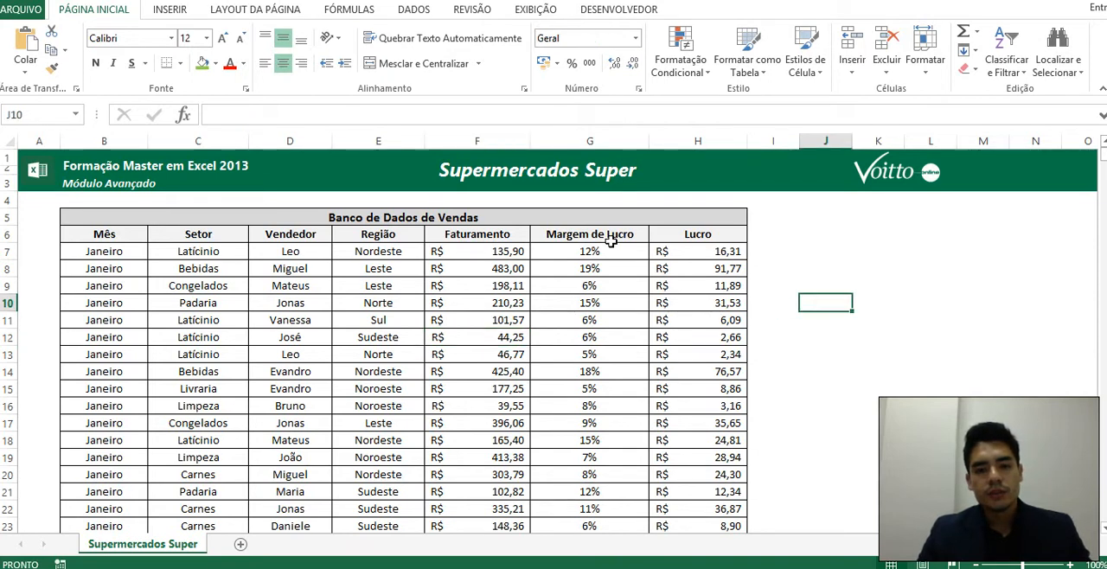
pyautogui.click(363, 309)
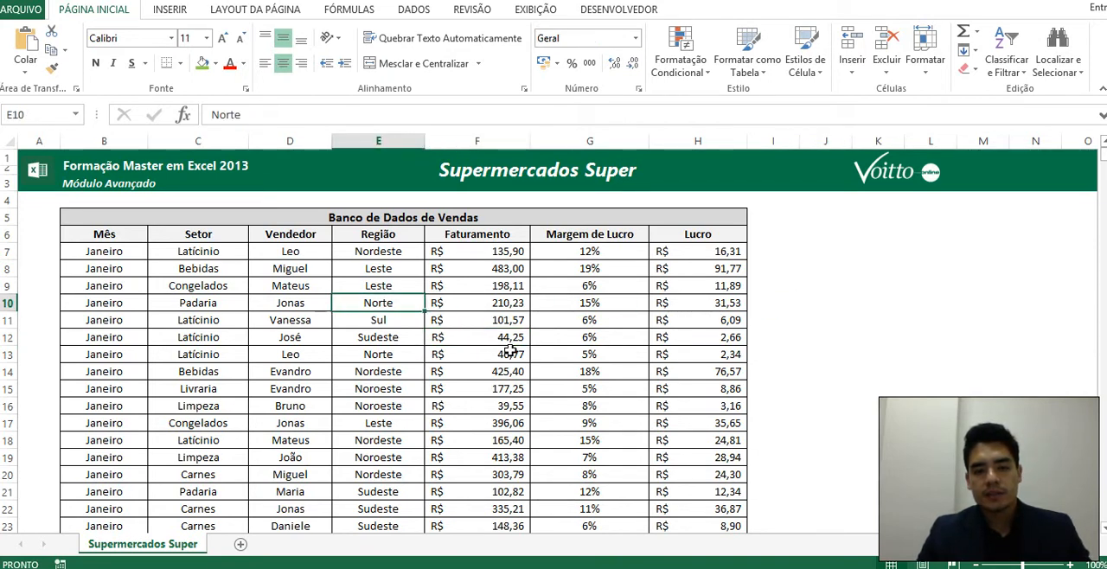
pyautogui.click(607, 340)
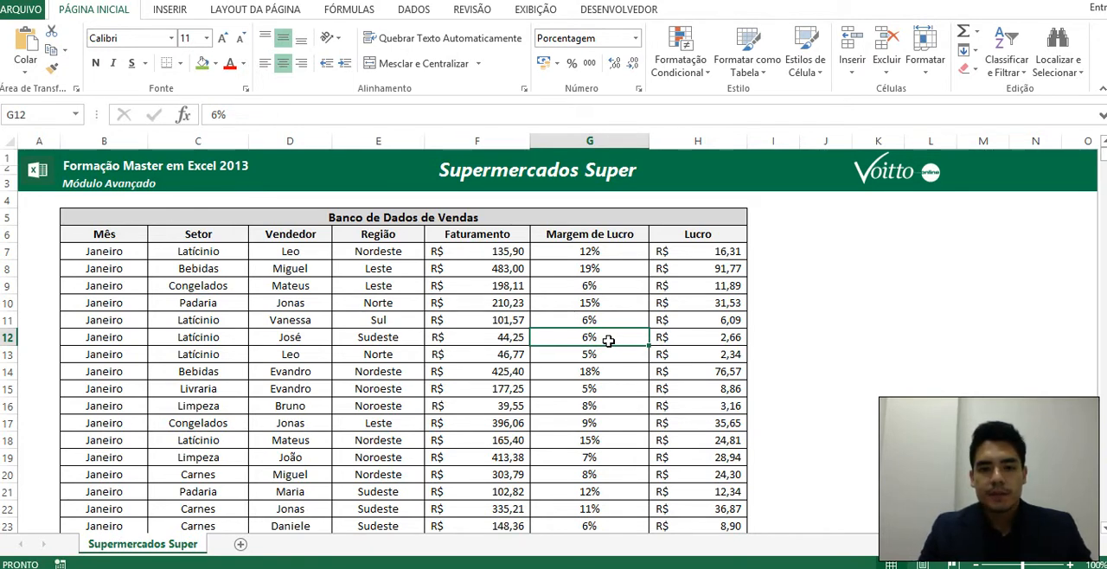
pyautogui.click(442, 336)
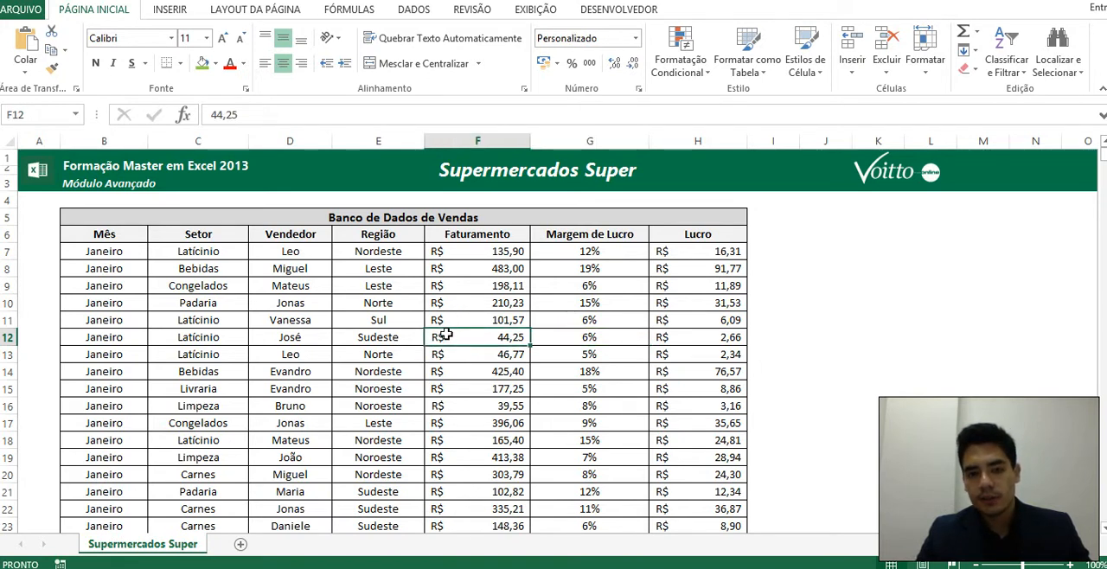
pyautogui.click(812, 316)
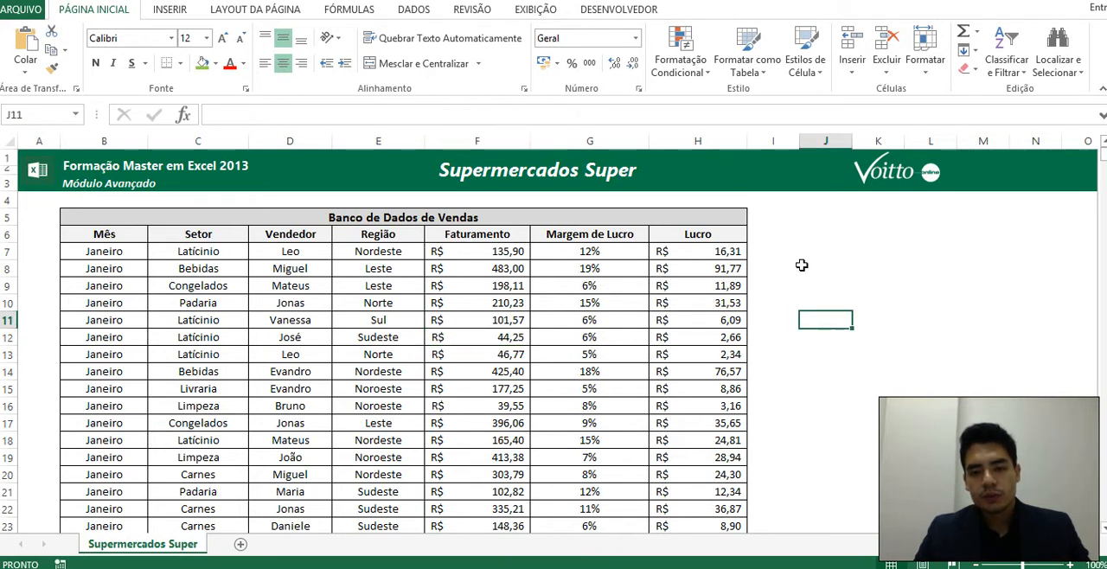
# Examine the entries in the Faturamento, Região and Mês columns of the sales database.
pyautogui.moveTo(505, 251); pyautogui.dragTo(502, 424)
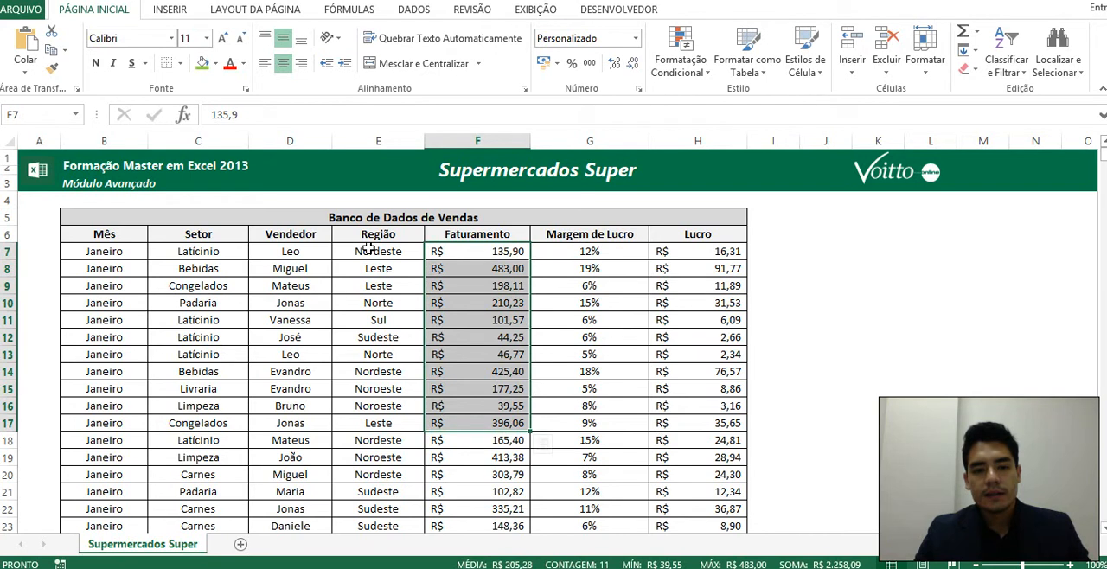
pyautogui.moveTo(369, 249); pyautogui.dragTo(381, 404)
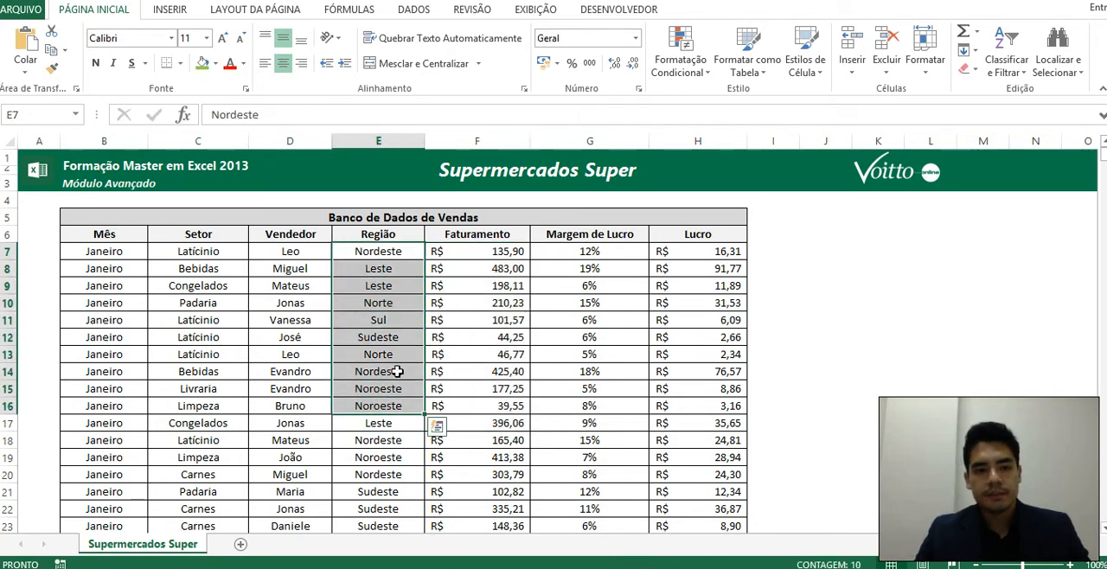
pyautogui.moveTo(130, 249); pyautogui.dragTo(149, 406)
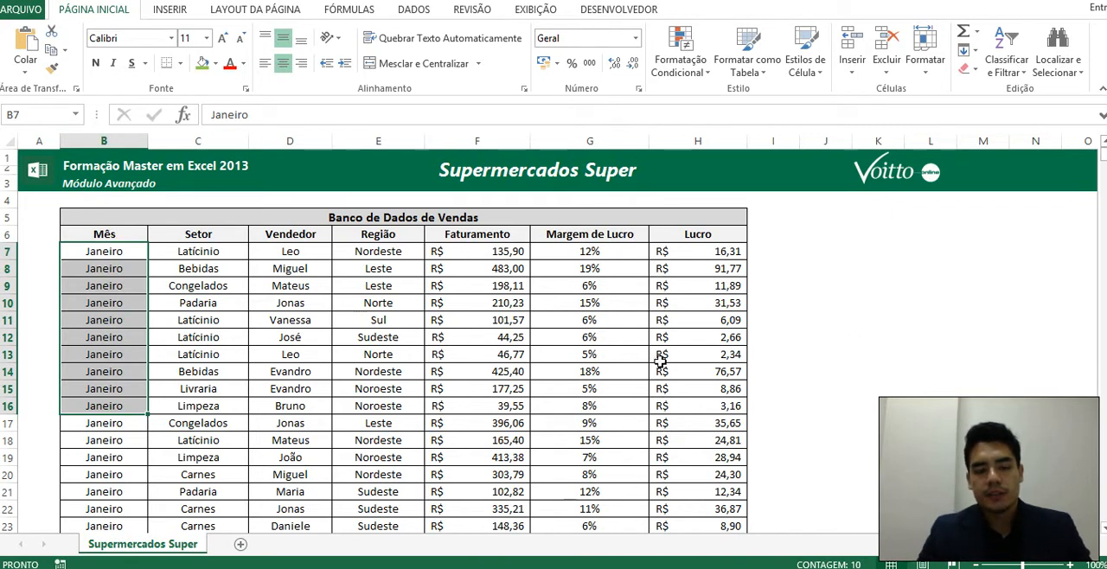
pyautogui.moveTo(402, 250); pyautogui.dragTo(410, 436)
pyautogui.click(386, 256)
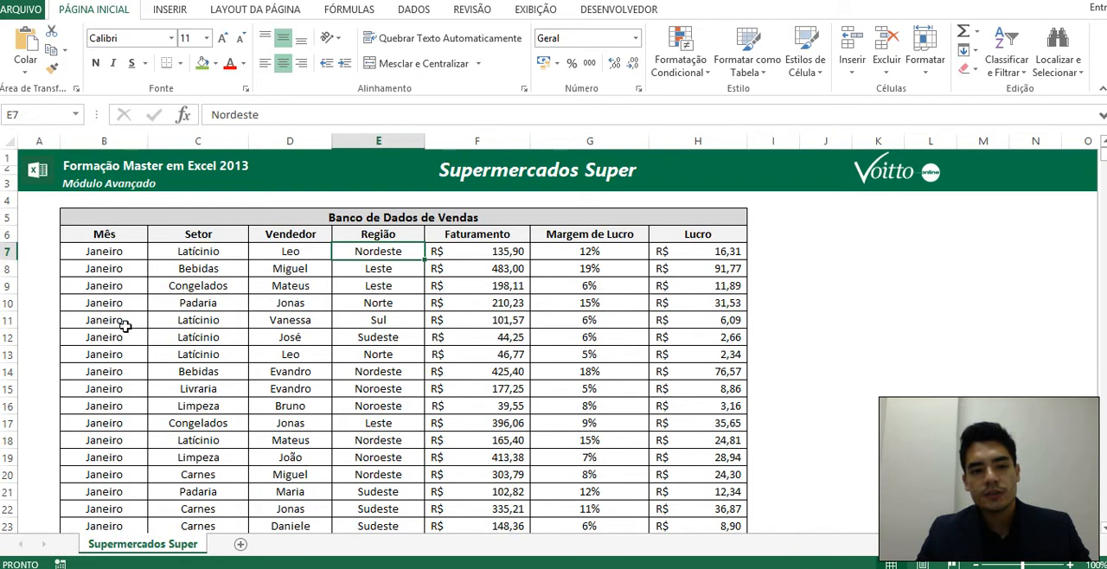
pyautogui.moveTo(104, 253); pyautogui.dragTo(119, 449)
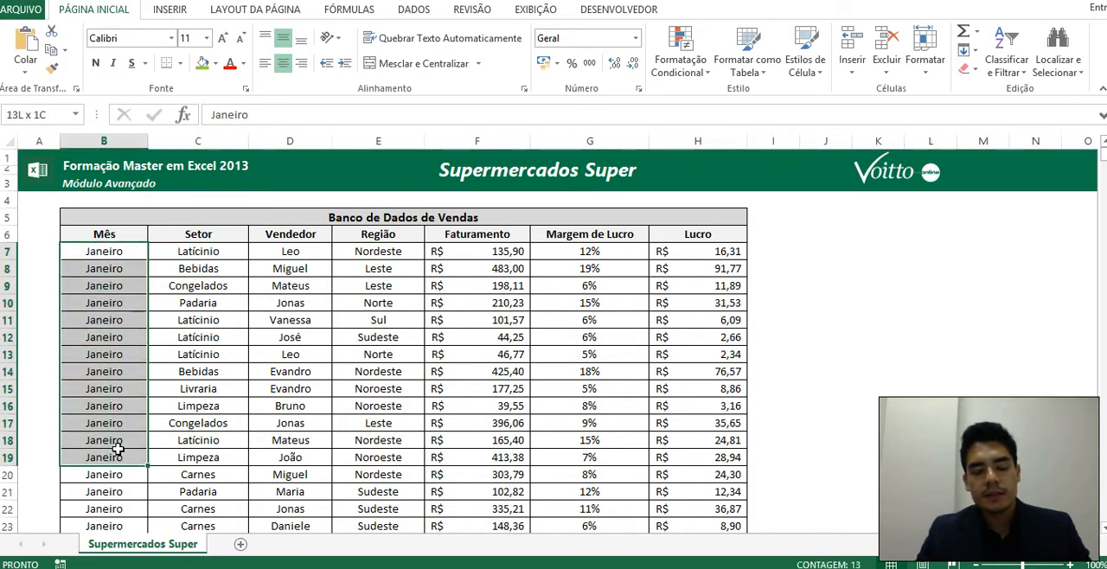
pyautogui.click(107, 251)
pyautogui.click(800, 322)
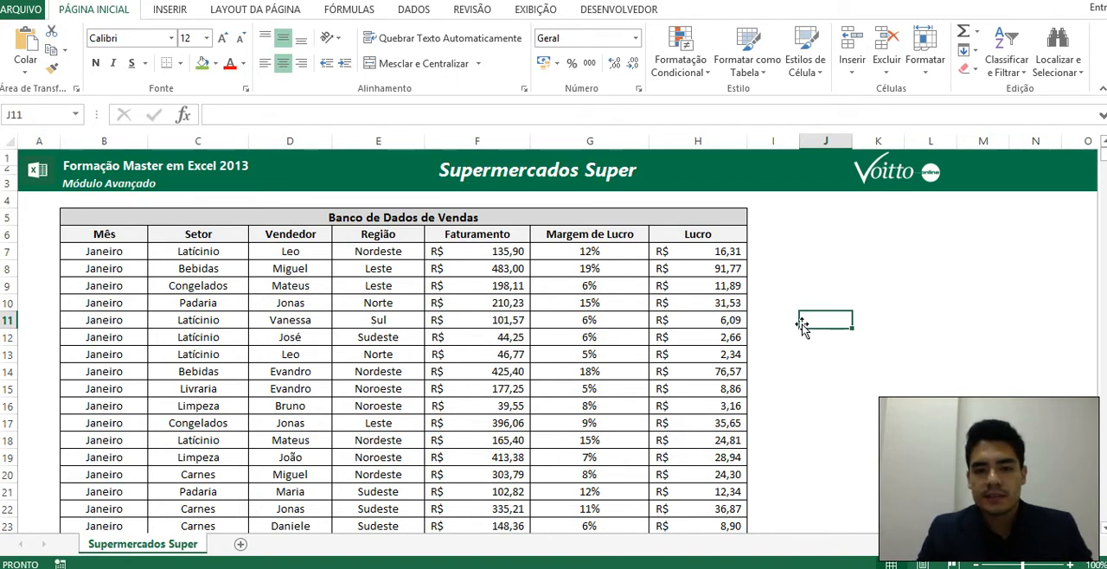
pyautogui.click(843, 284)
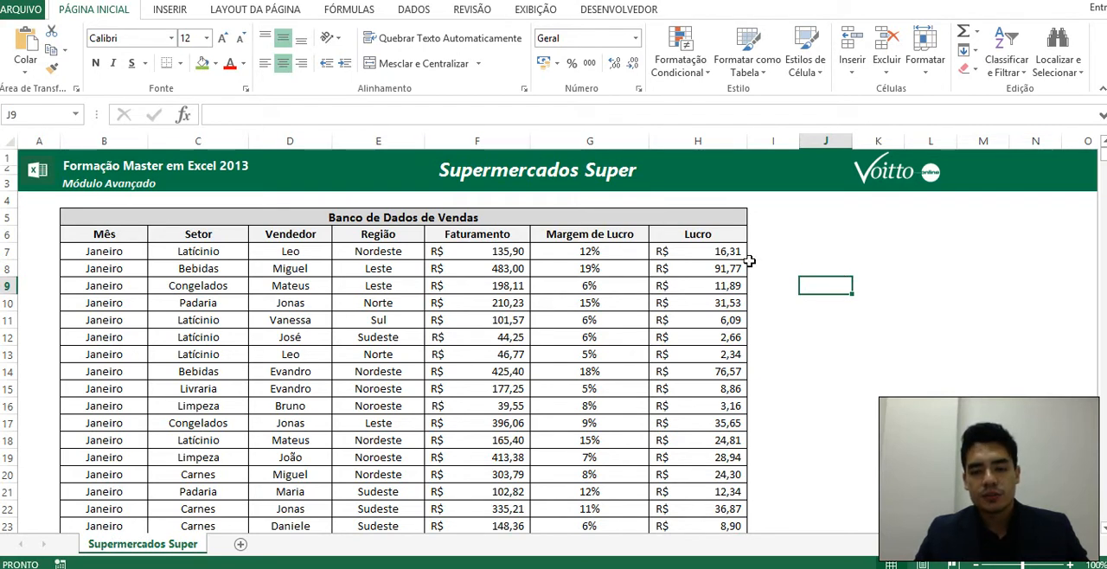
pyautogui.click(452, 353)
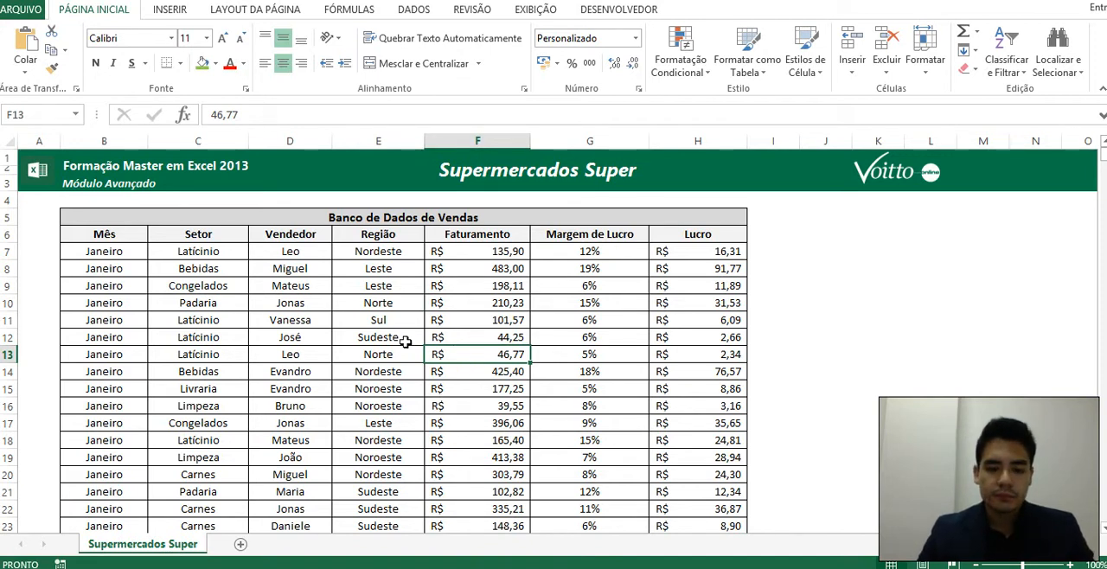
pyautogui.click(414, 388)
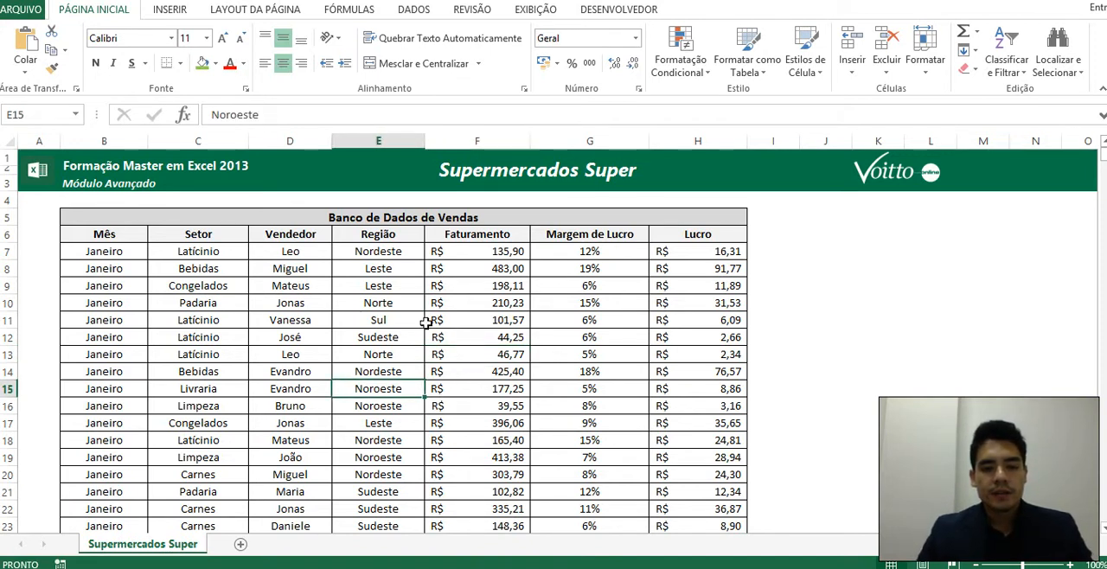
pyautogui.click(463, 393)
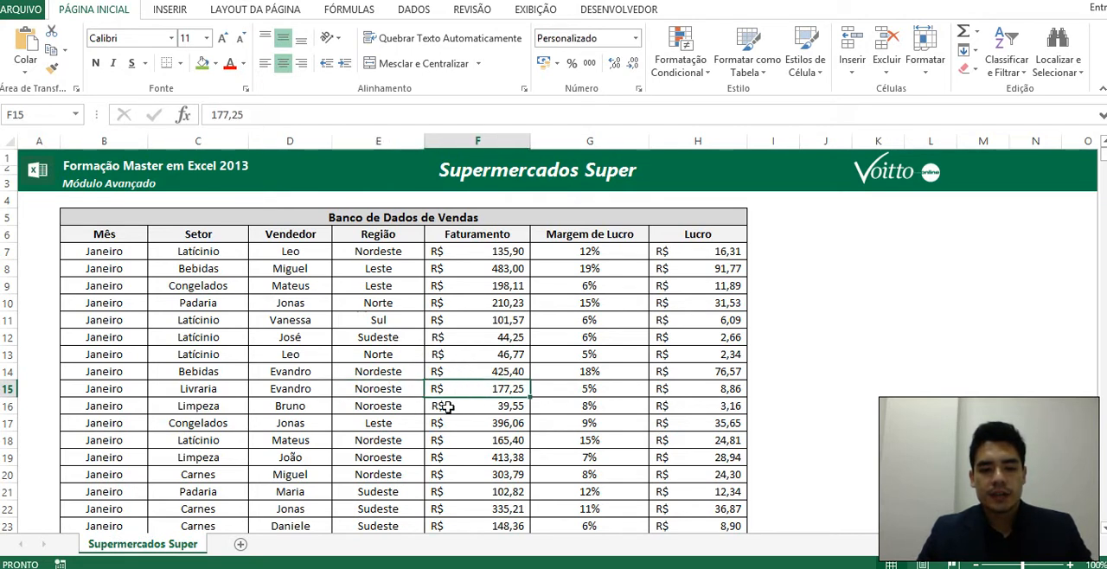
pyautogui.click(411, 387)
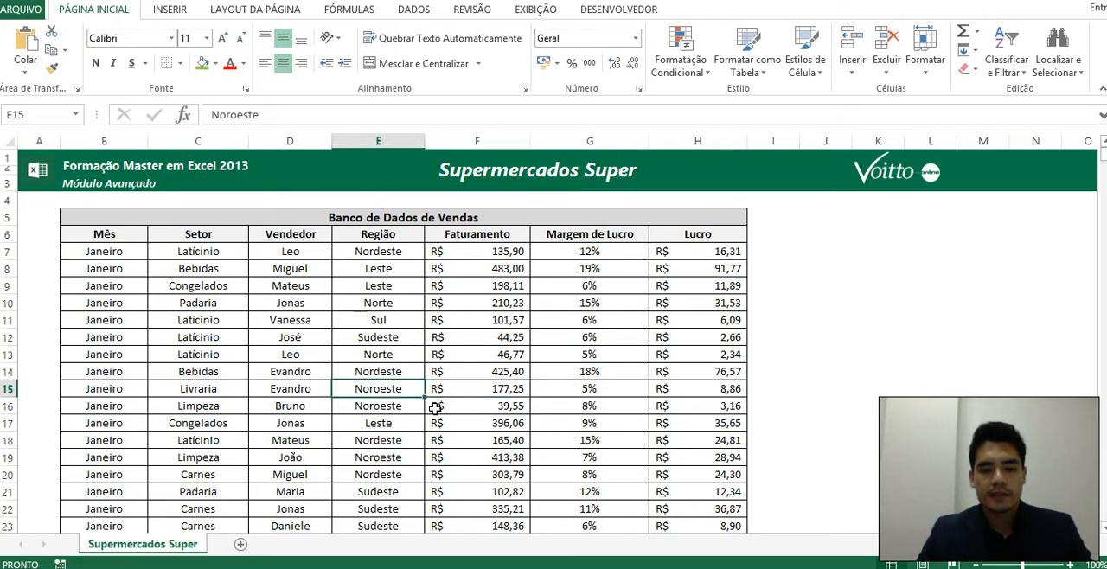
pyautogui.click(435, 408)
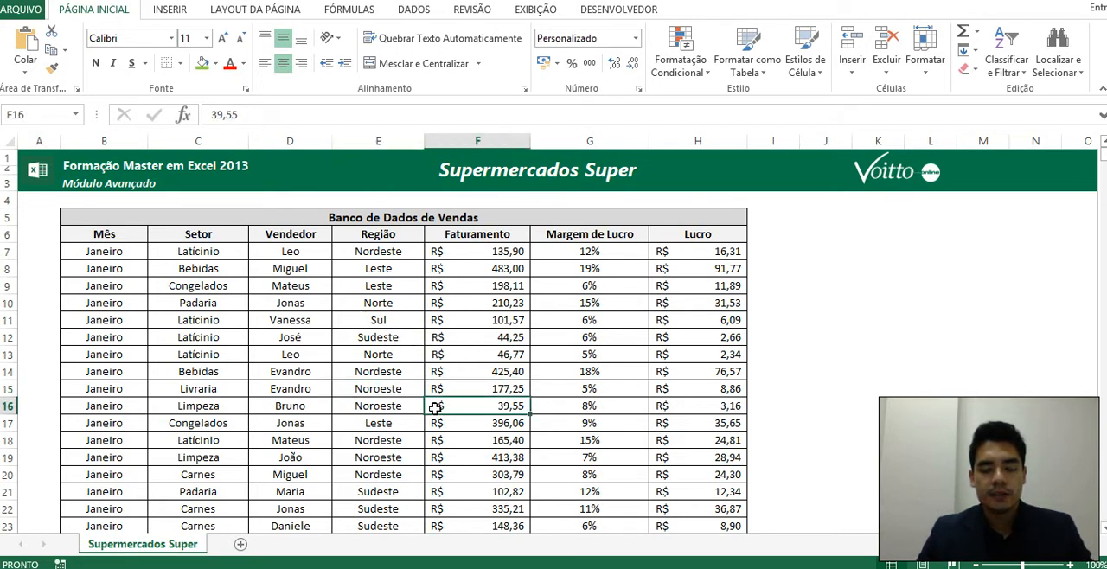
# Create a PivotTable on a new worksheet from the sales database range $B$6:$H$2694 of the Supermercados Super sheet.
pyautogui.click(175, 12)
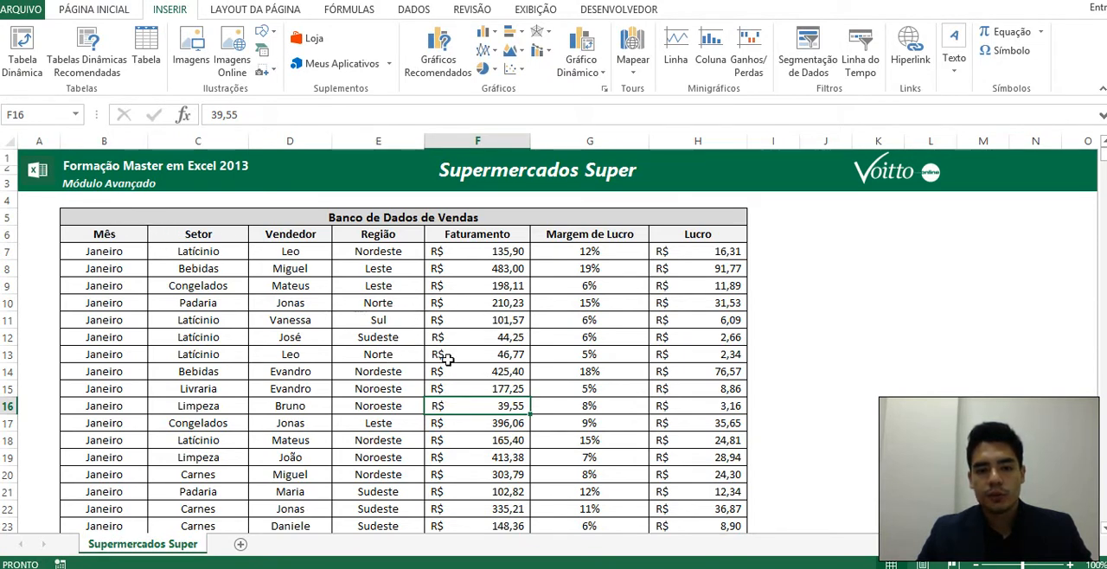
pyautogui.click(404, 437)
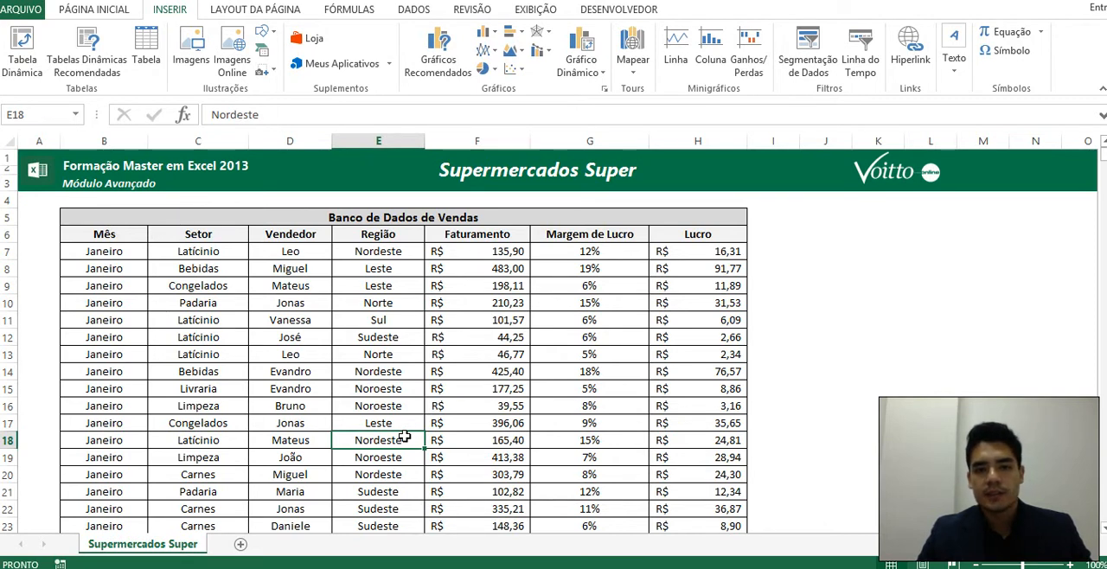
pyautogui.click(448, 389)
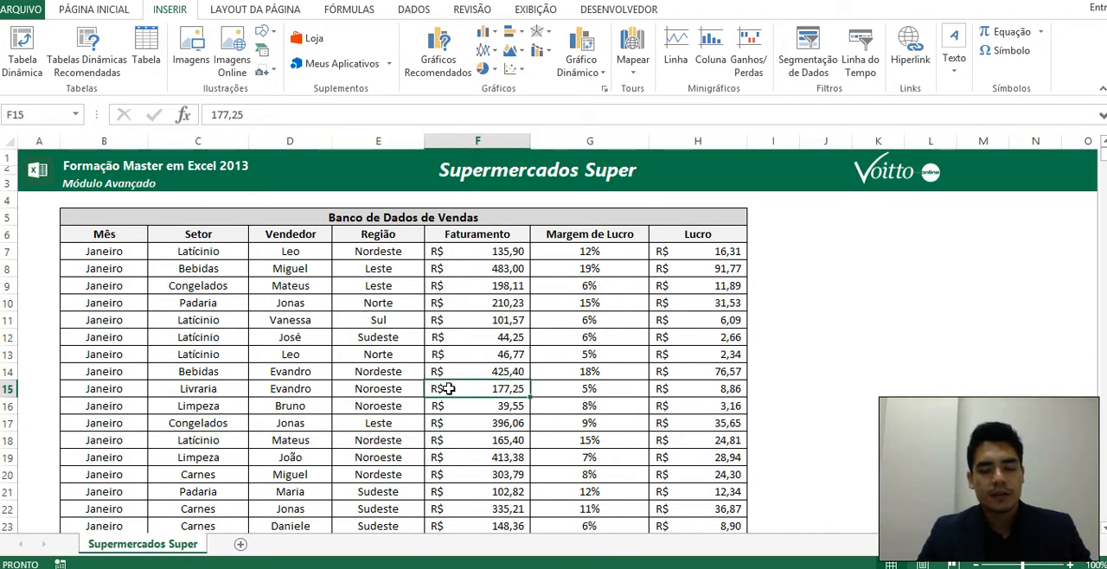
pyautogui.click(383, 392)
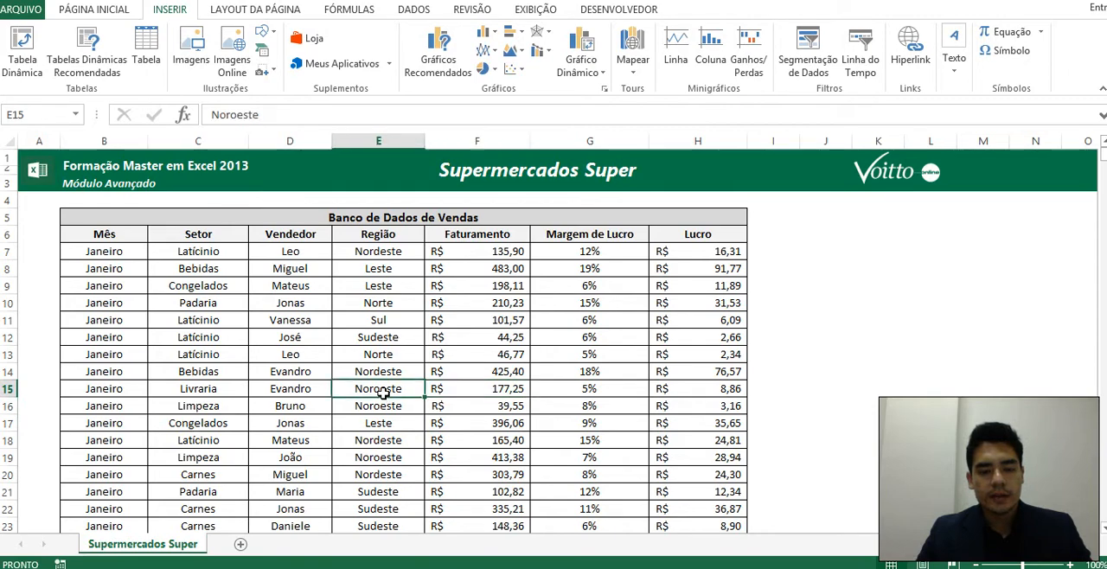
pyautogui.click(24, 51)
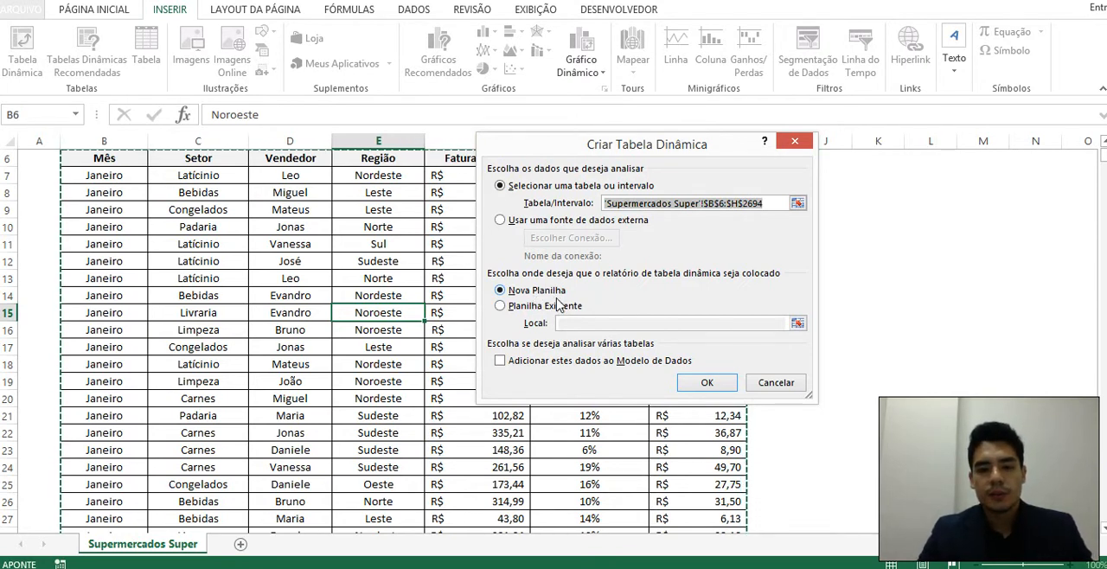
pyautogui.click(704, 386)
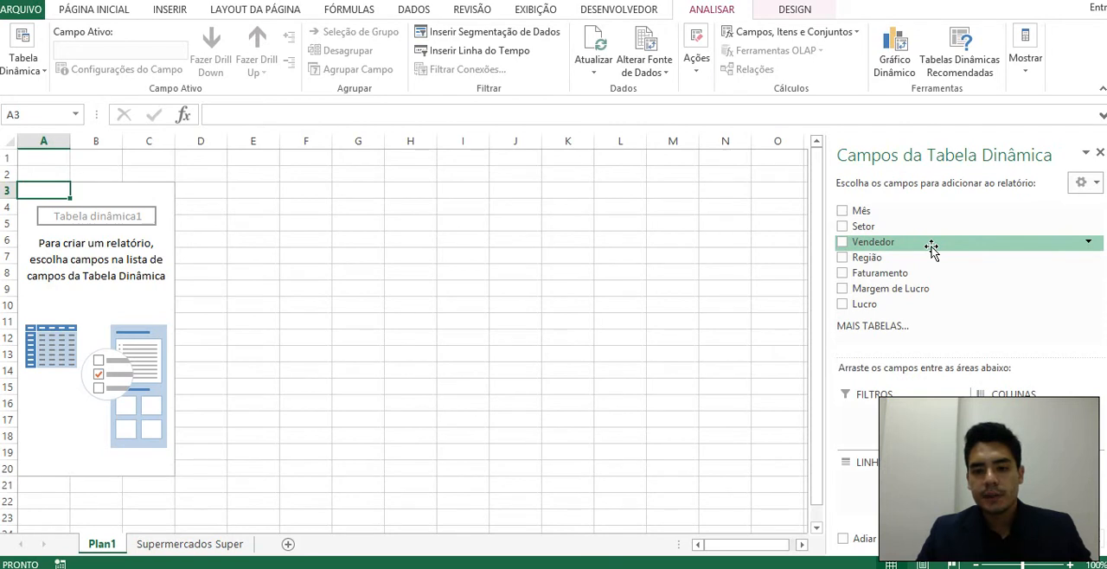
# Lay out the PivotTable with Região as columns, Mês as rows and the sum of Faturamento as values.
pyautogui.moveTo(920, 257); pyautogui.dragTo(994, 374)
pyautogui.moveTo(994, 415); pyautogui.dragTo(888, 257)
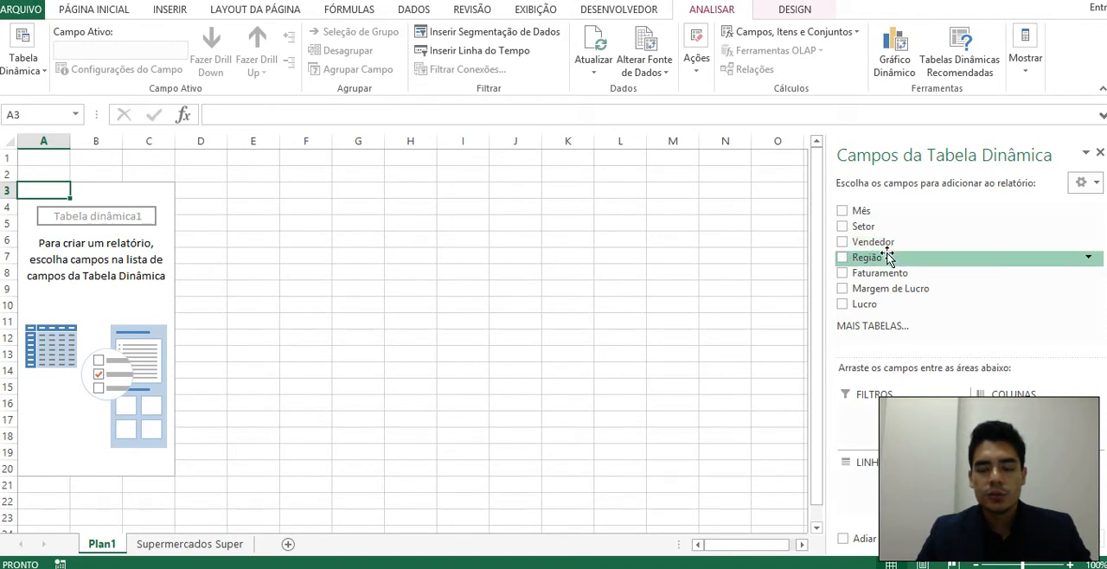
pyautogui.moveTo(888, 257); pyautogui.dragTo(1029, 419)
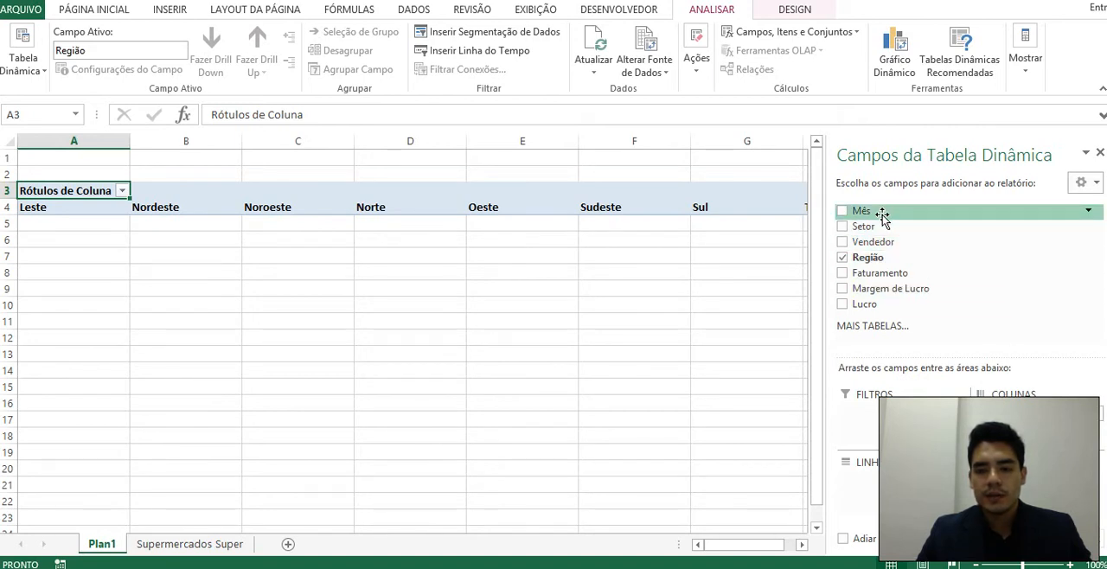
pyautogui.moveTo(882, 214); pyautogui.dragTo(930, 480)
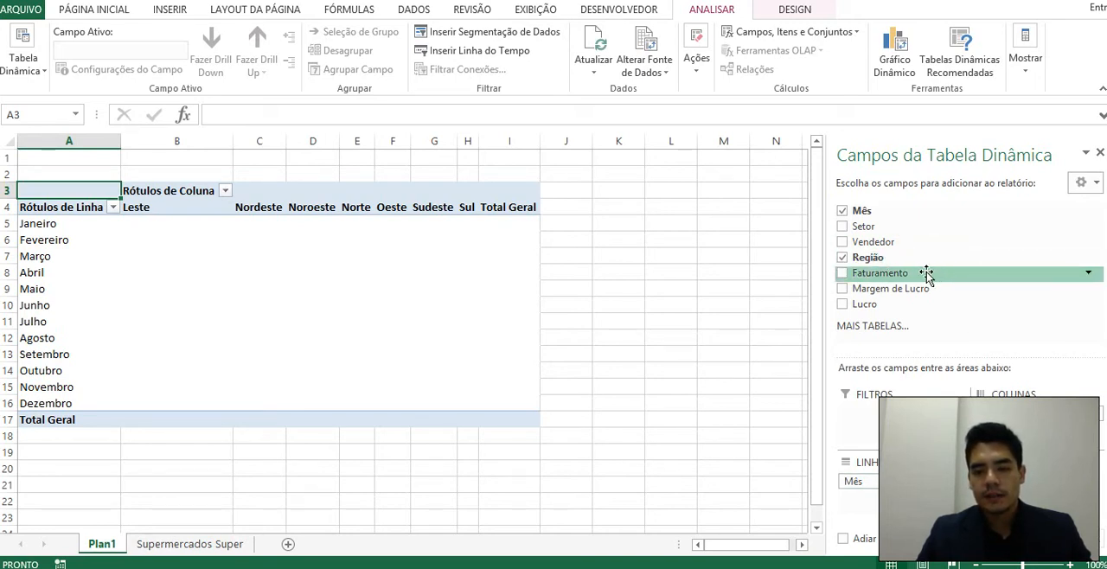
pyautogui.moveTo(926, 273); pyautogui.dragTo(1029, 497)
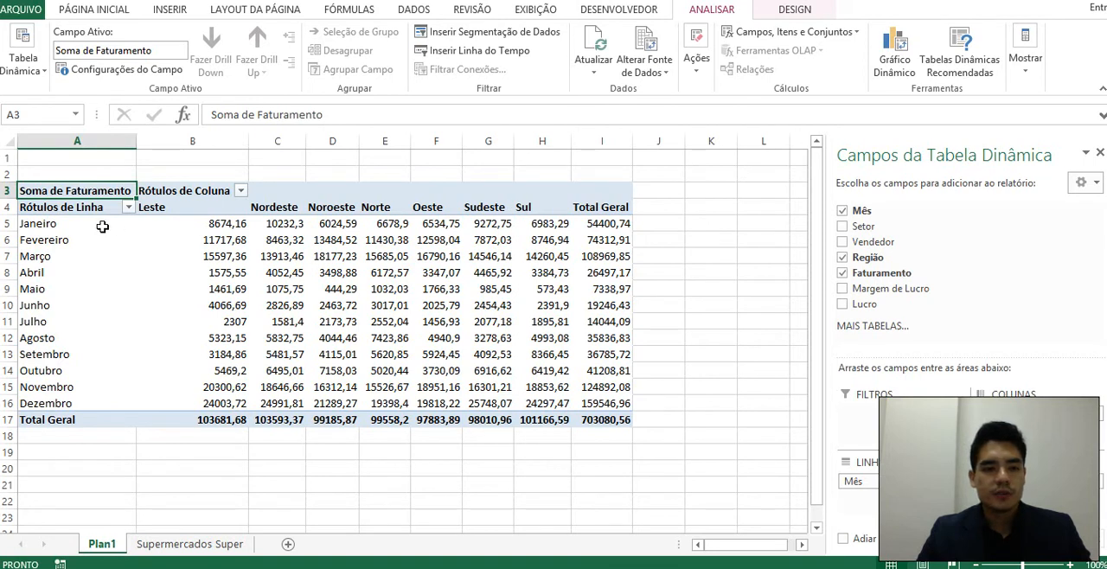
# Format all PivotTable revenue values and totals in B5:I17 with the accounting number format in R$.
pyautogui.click(56, 224)
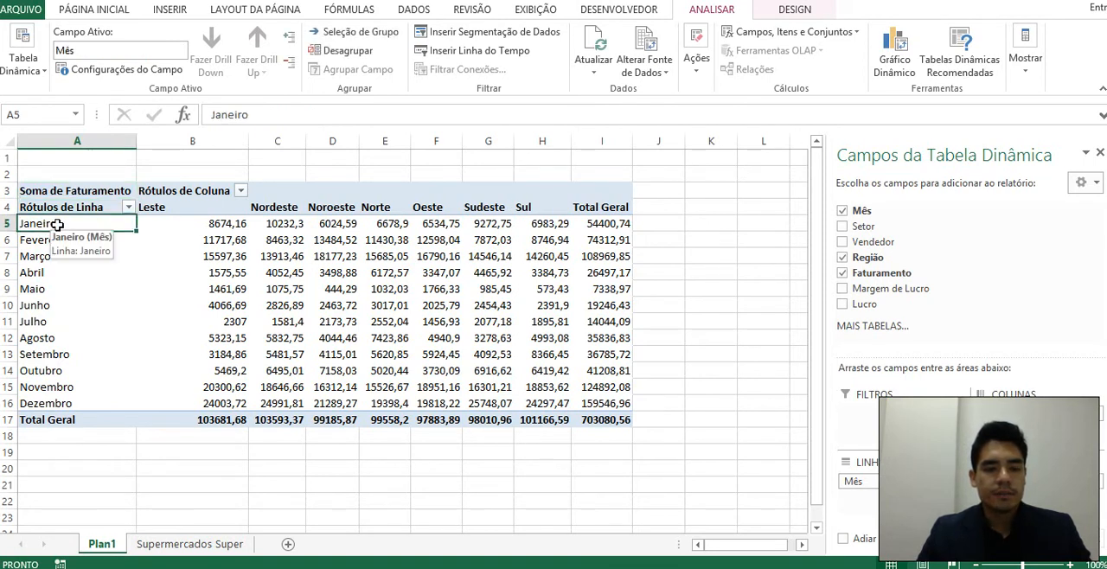
pyautogui.click(290, 223)
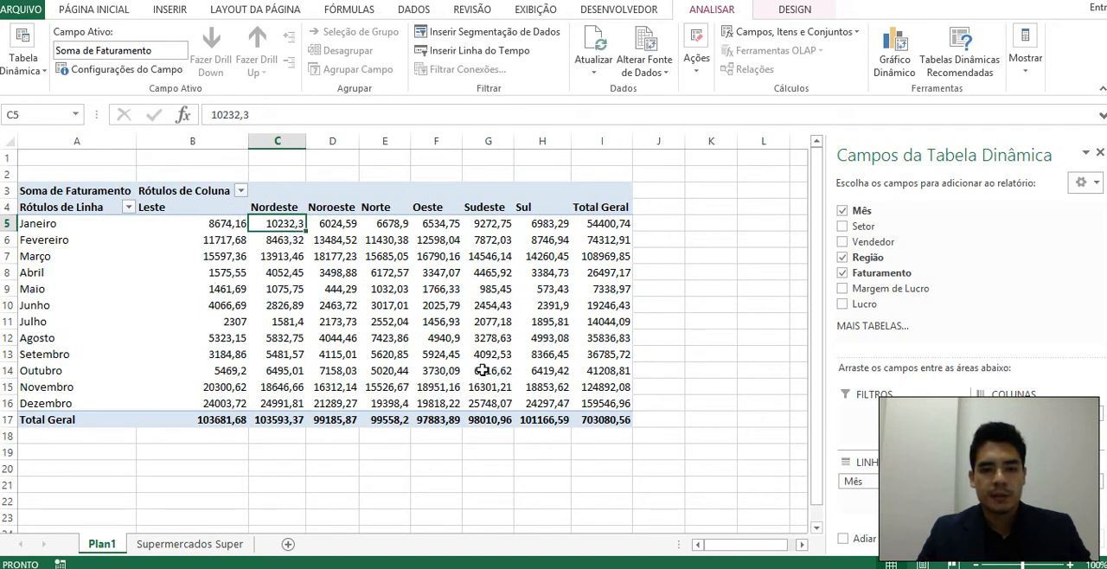
pyautogui.moveTo(207, 221); pyautogui.dragTo(608, 413)
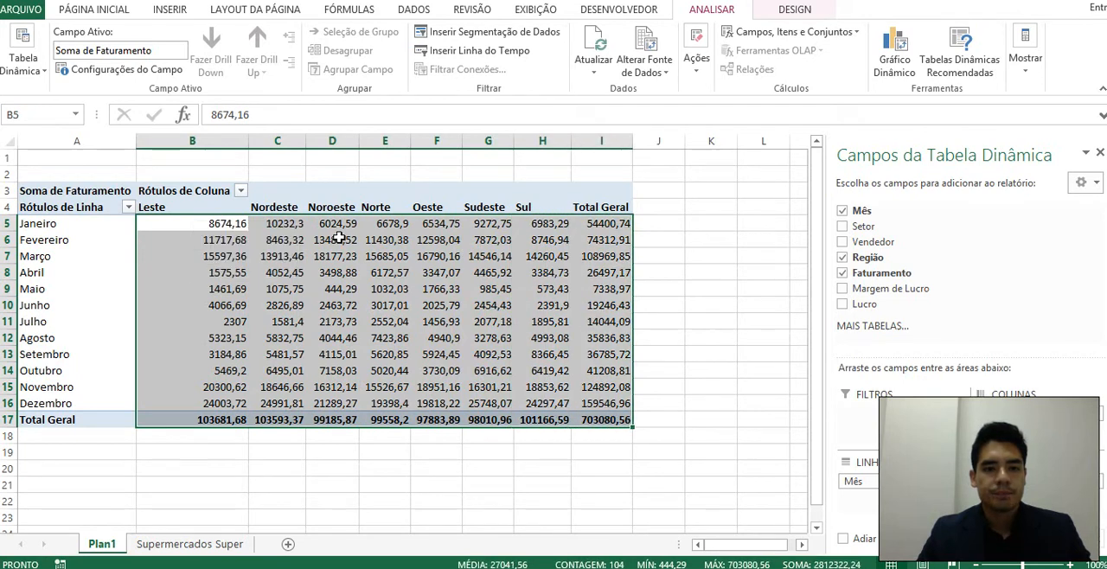
pyautogui.click(101, 12)
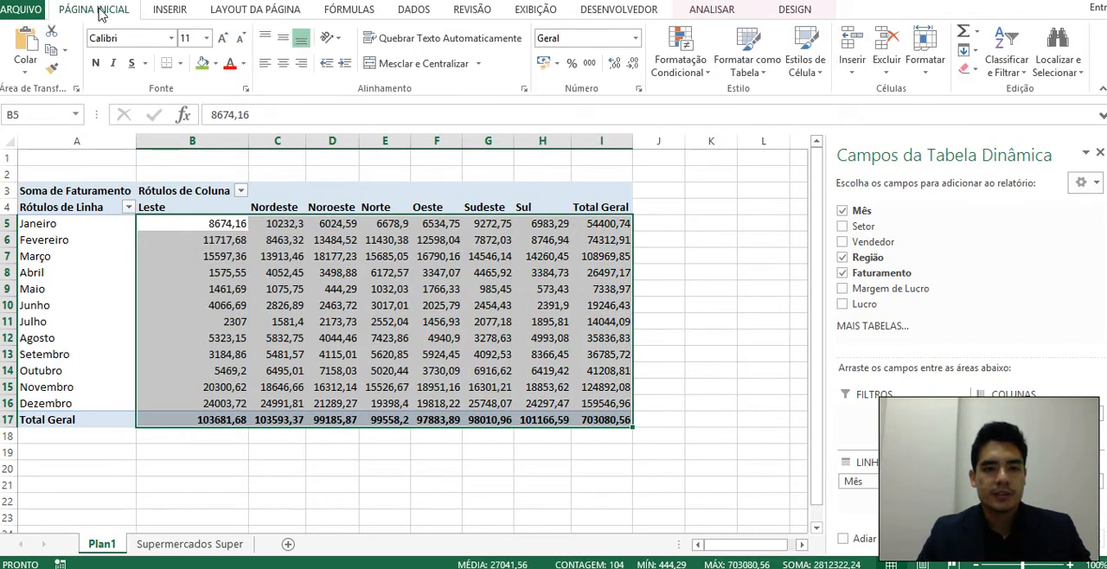
pyautogui.click(543, 63)
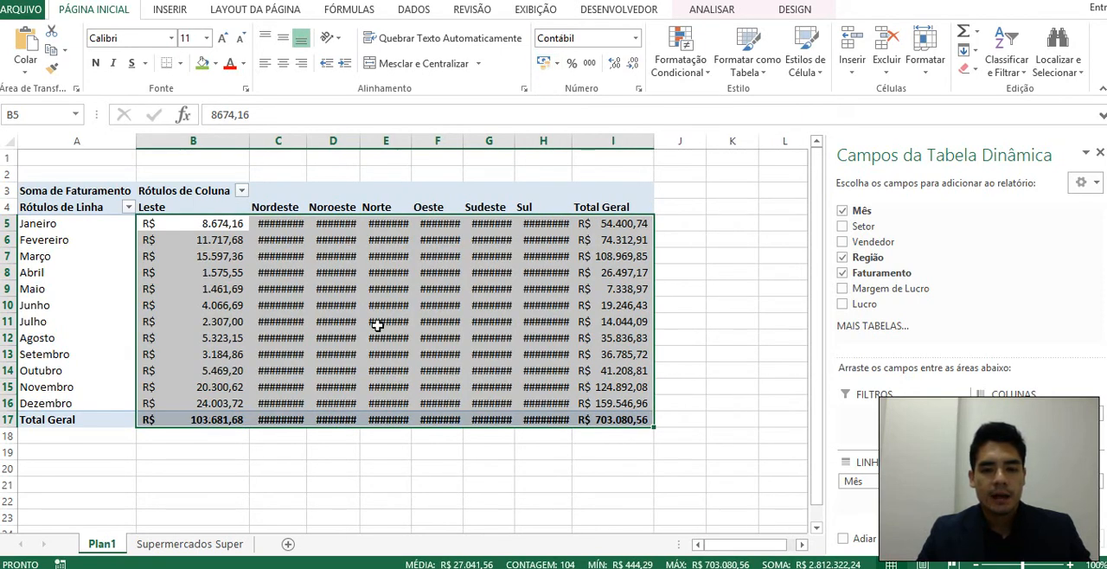
# AutoFit the width of columns C to H, Nordeste through Sul, to their revenue values.
pyautogui.click(603, 318)
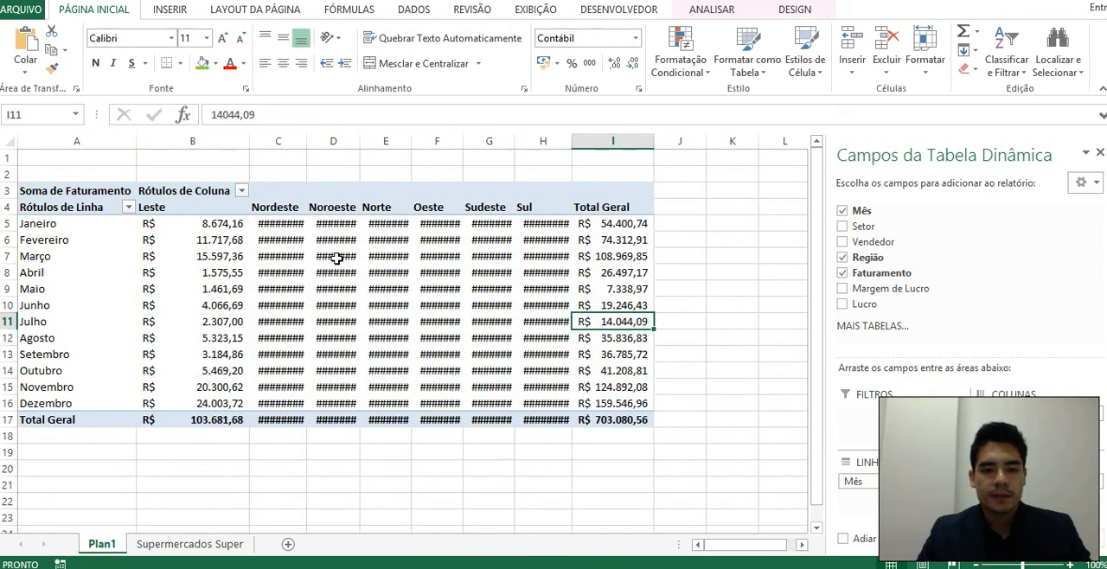
pyautogui.click(294, 260)
pyautogui.click(333, 257)
pyautogui.click(386, 258)
pyautogui.click(437, 258)
pyautogui.click(506, 259)
pyautogui.click(536, 257)
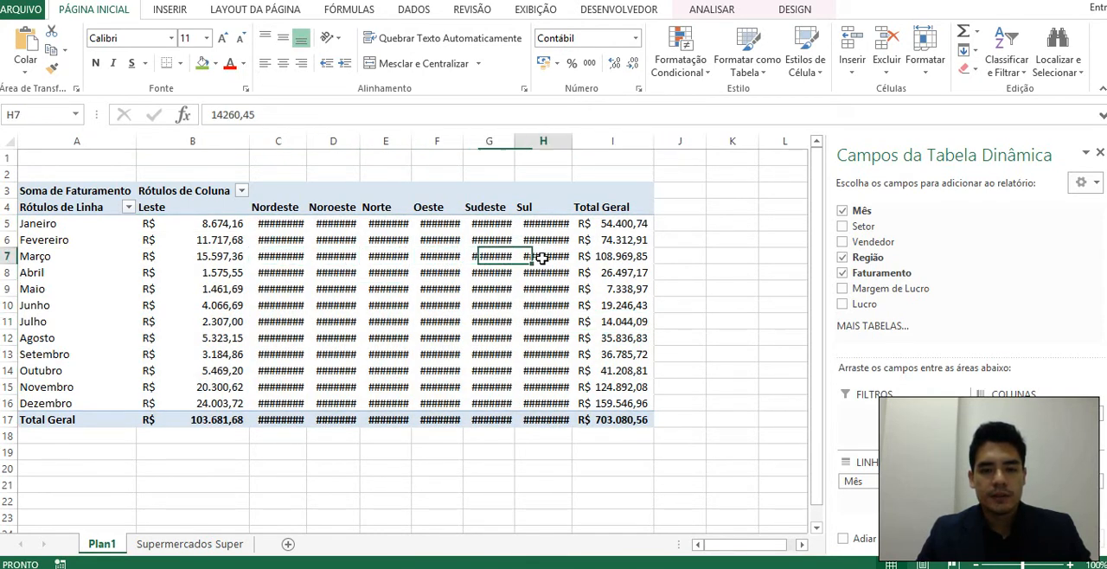
pyautogui.click(432, 257)
pyautogui.moveTo(277, 140); pyautogui.dragTo(571, 139)
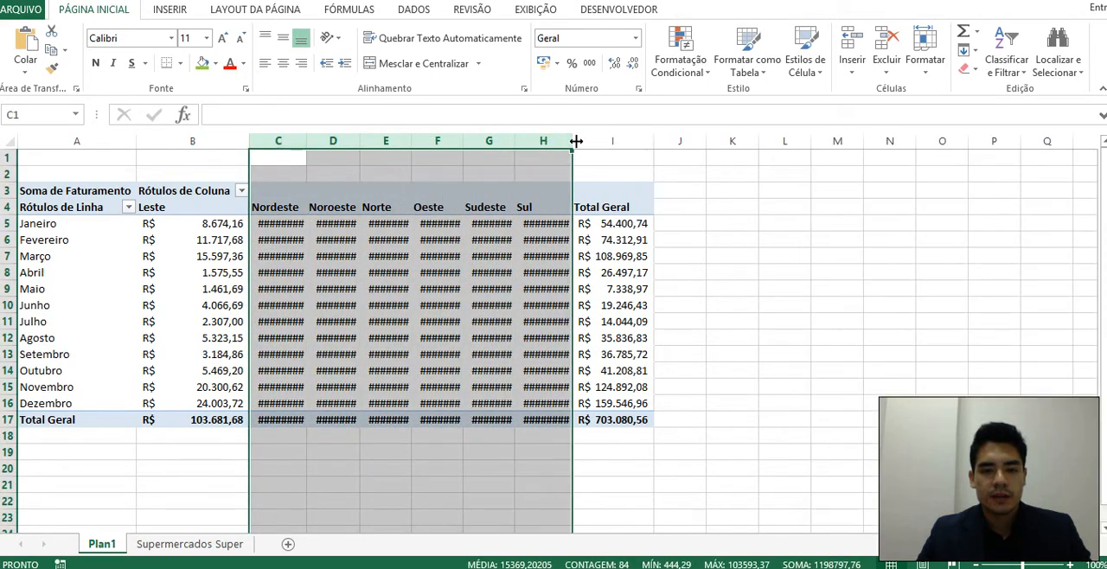
pyautogui.doubleClick(573, 139)
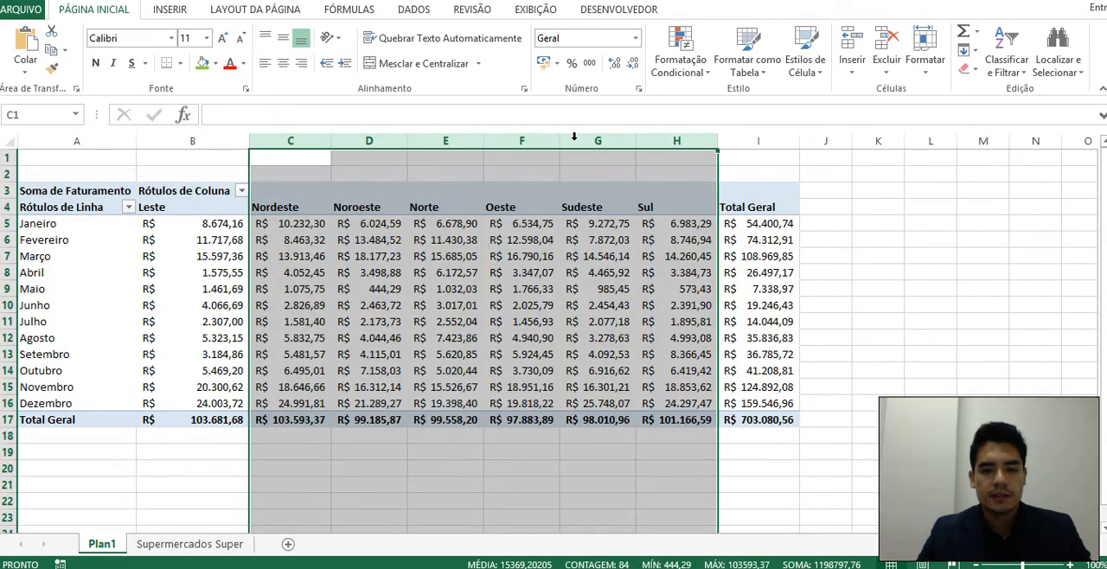
pyautogui.click(495, 303)
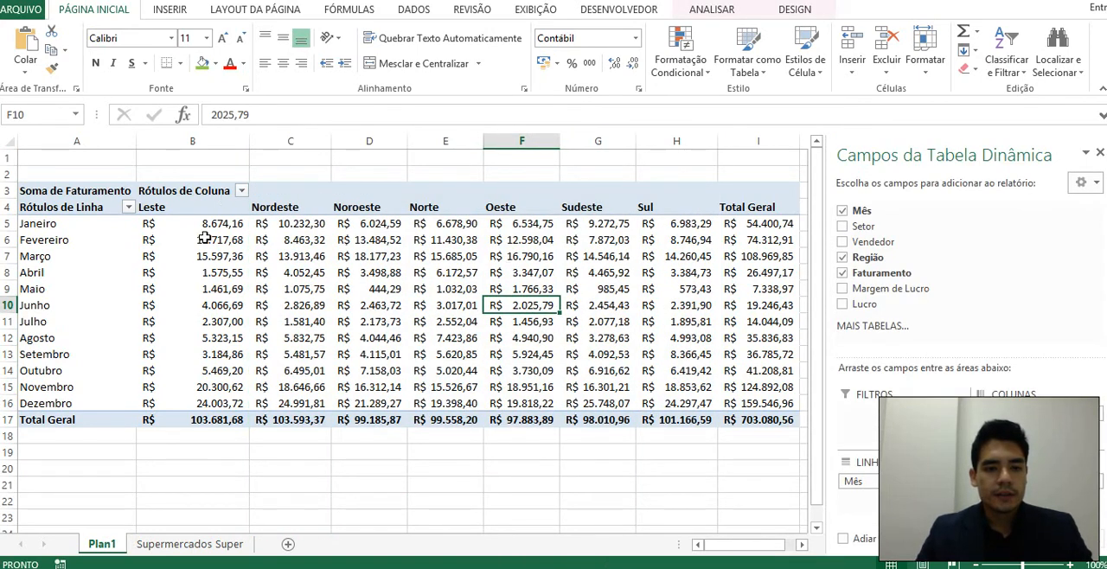
# Examine the PivotTable's month rows, region headings and individual revenue values by month and region.
pyautogui.moveTo(69, 224); pyautogui.dragTo(99, 388)
pyautogui.moveTo(193, 213); pyautogui.dragTo(761, 208)
pyautogui.click(503, 340)
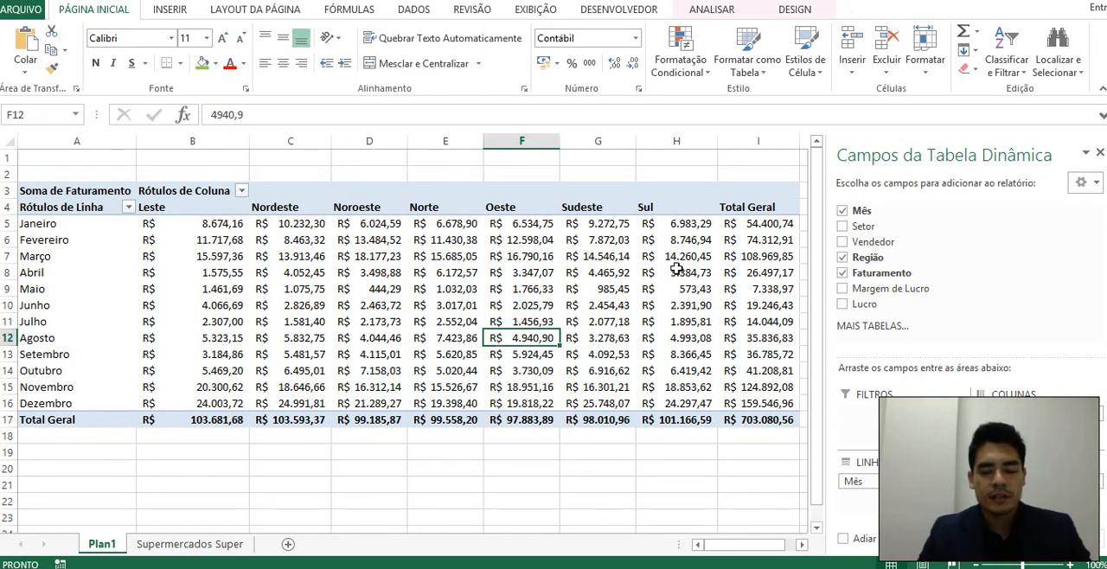
pyautogui.moveTo(704, 299)
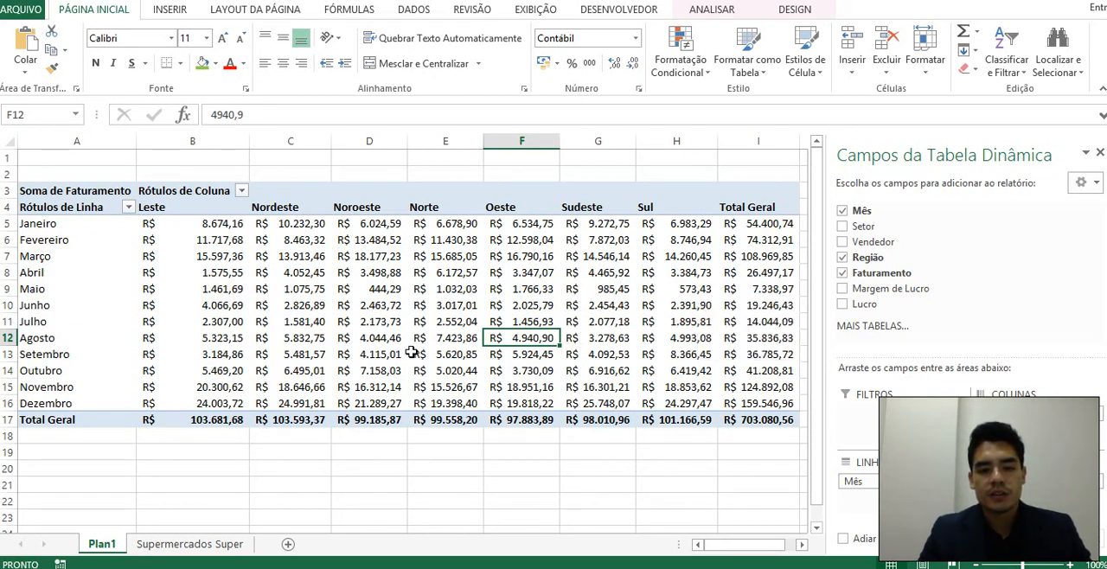
pyautogui.click(385, 338)
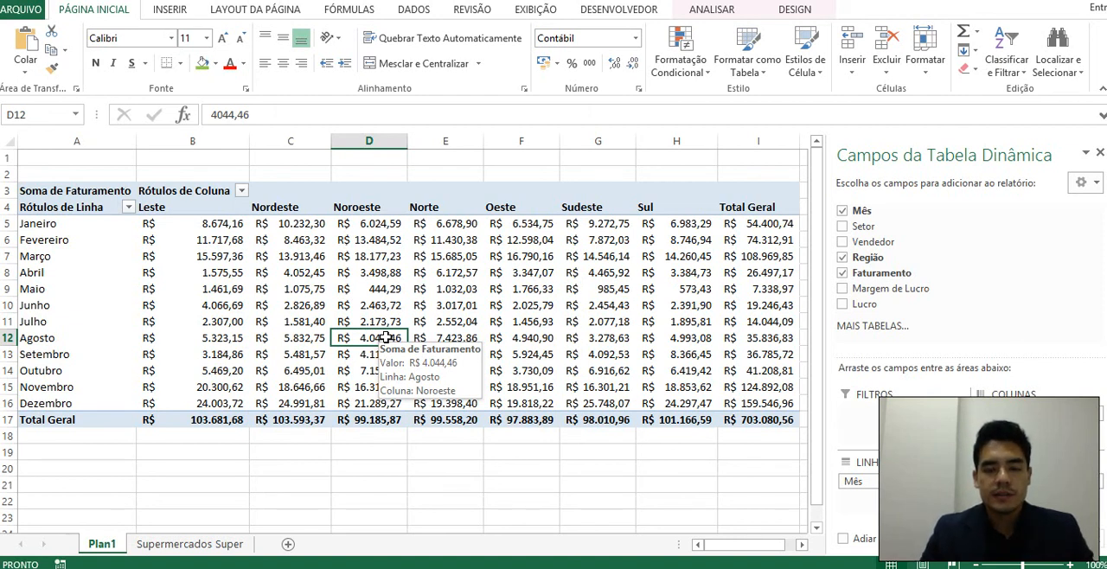
pyautogui.click(442, 290)
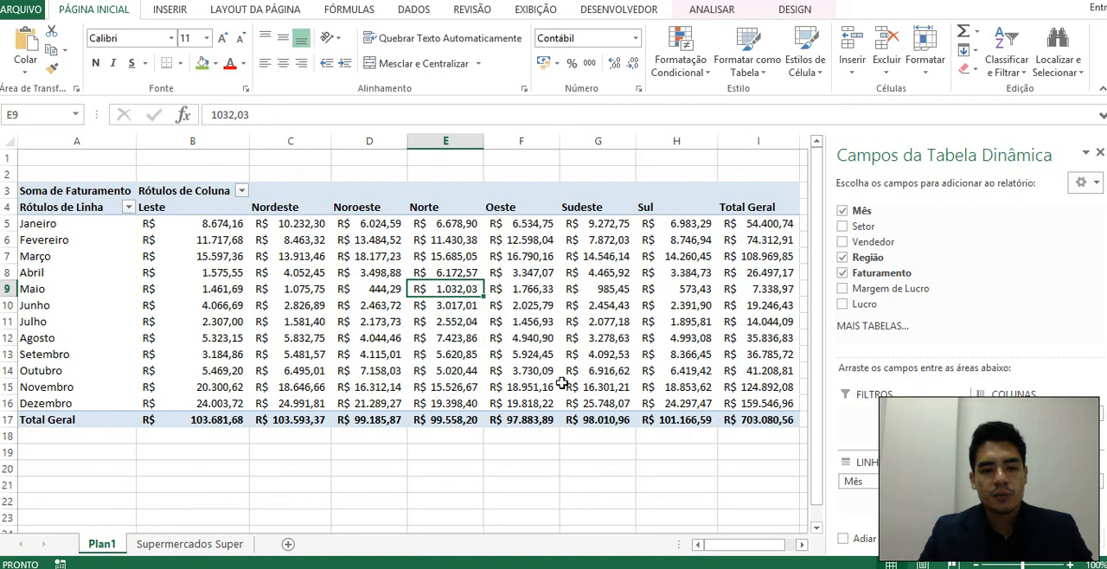